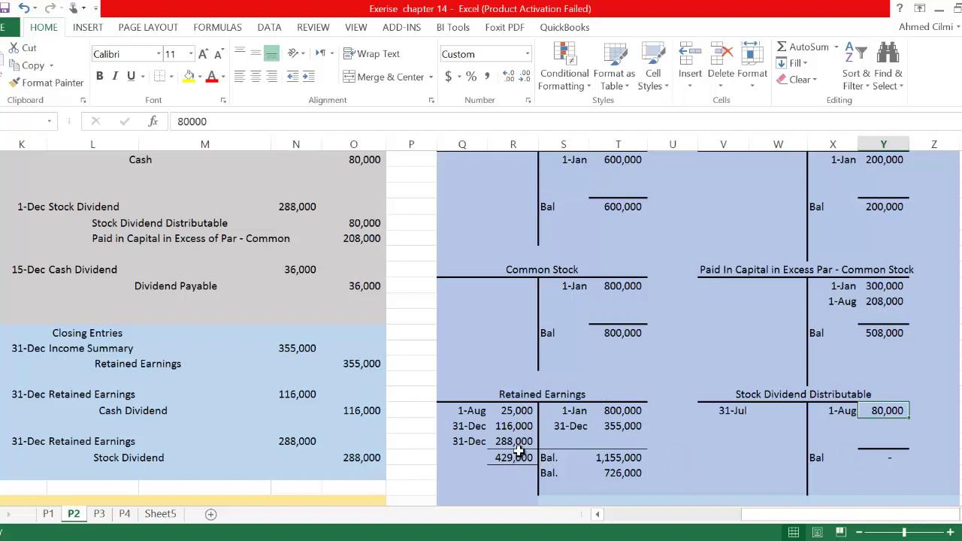
Review the debit entries, the 31-Dec credit and the closing balance in the Retained Earnings T-account.
click(517, 412)
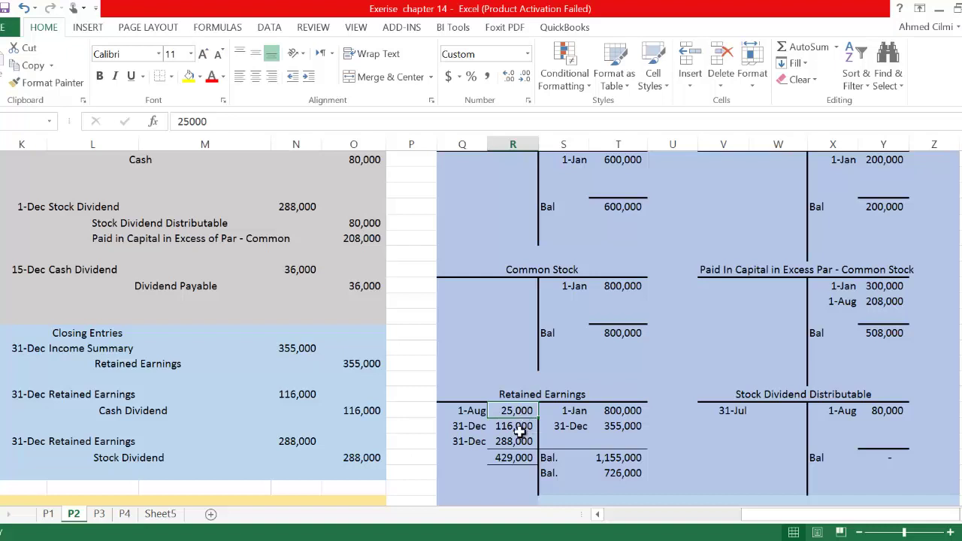
click(523, 426)
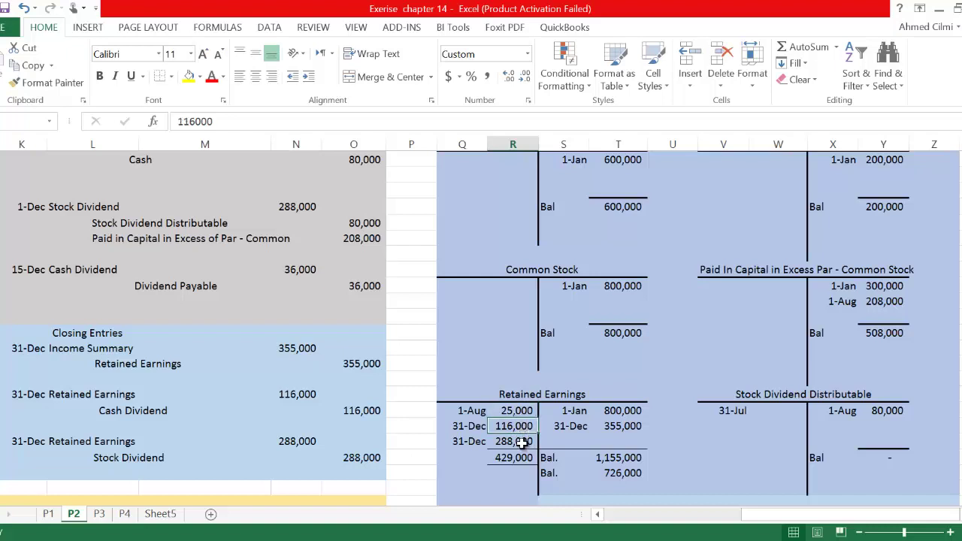
click(522, 443)
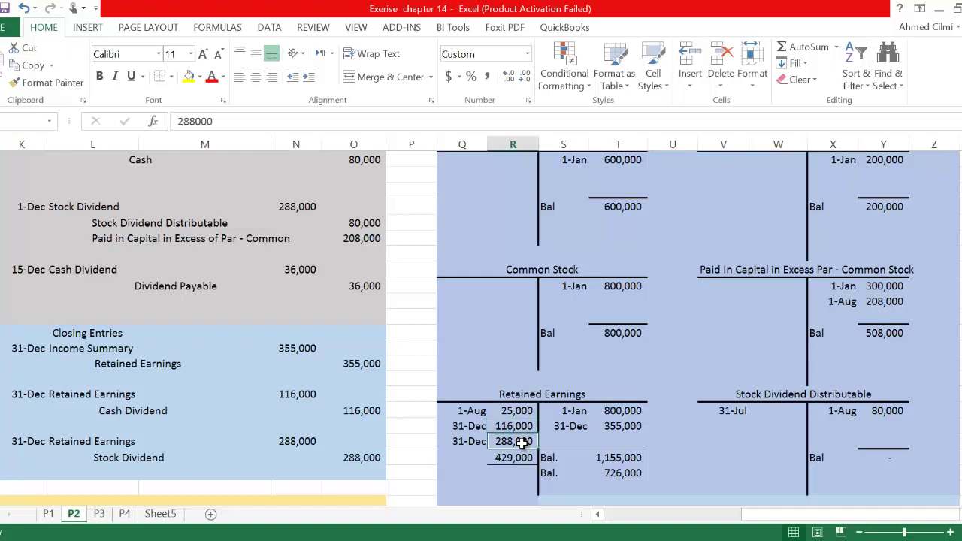
click(634, 428)
click(622, 472)
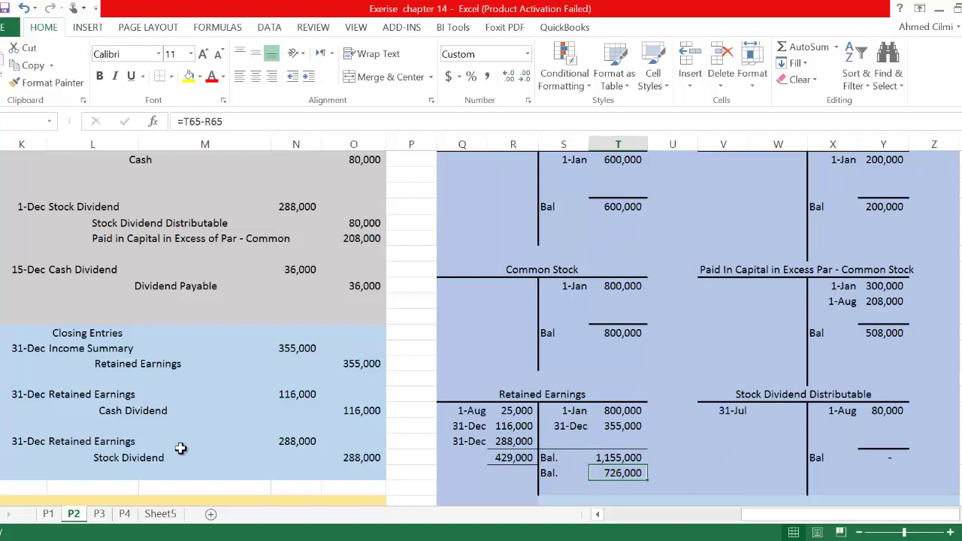
Return to the P14-2A problem text and read its instructions and the check figure for ending retained earnings.
click(599, 515)
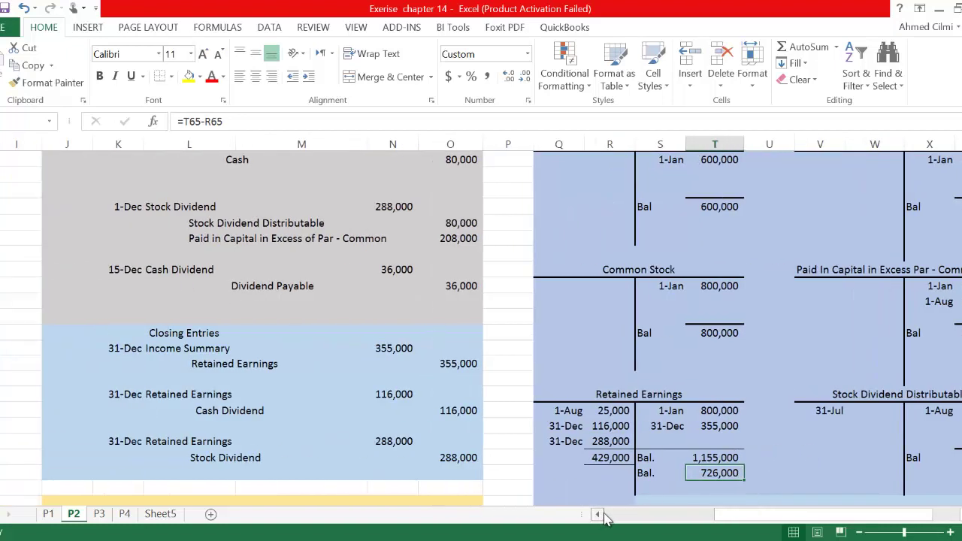
scroll(56, 365, left, 3)
scroll(172, 326, up, 3)
scroll(209, 327, up, 4)
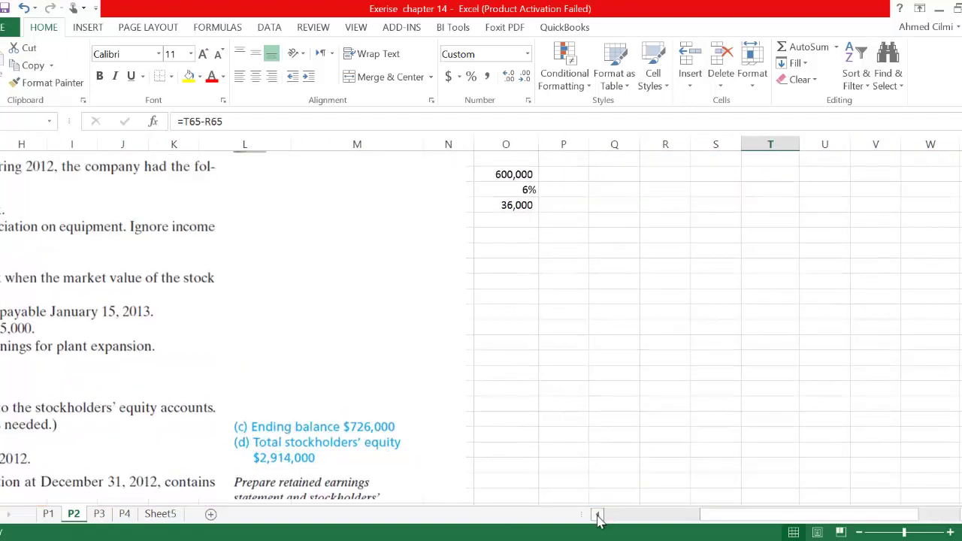
mouse_move(599, 516)
mouse_down()
mouse_move(610, 521)
mouse_move(601, 519)
mouse_up()
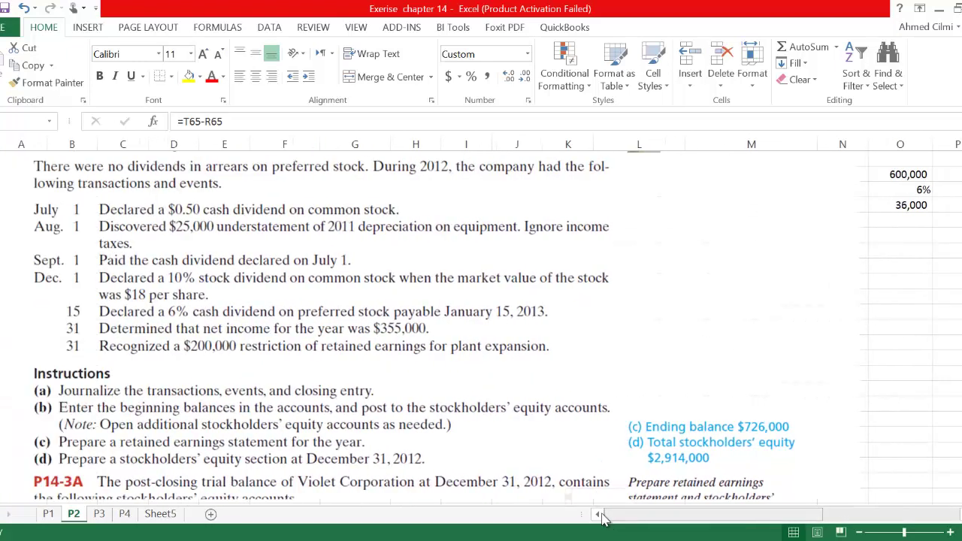
scroll(120, 405, down, 1)
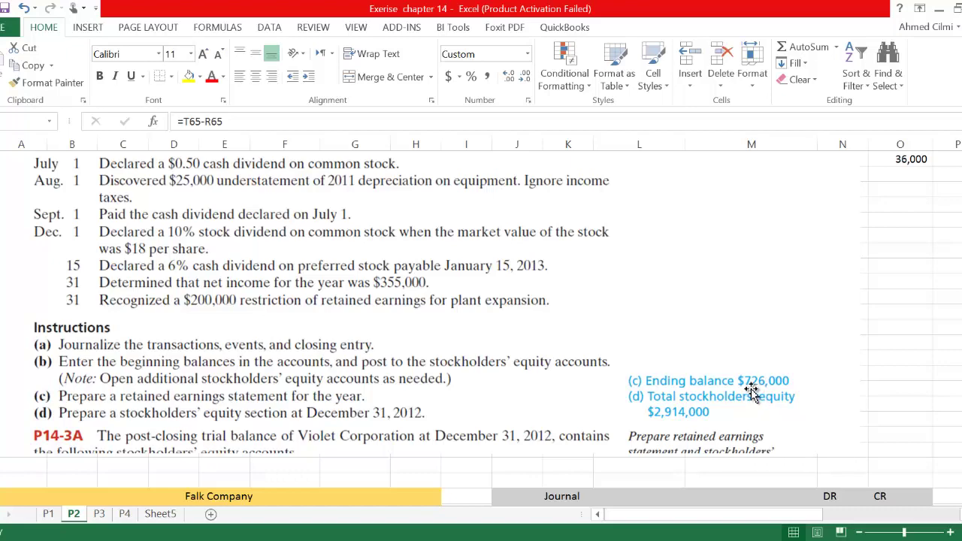
Examine Falk Company's Statement of Retained Earnings for the year ended Dec 31, 2012.
scroll(781, 380, down, 3)
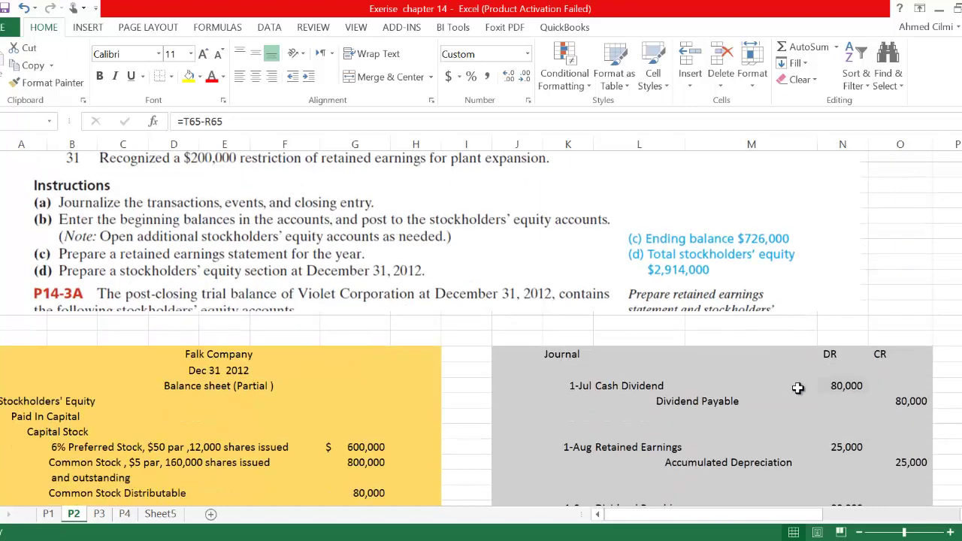
scroll(804, 395, down, 10)
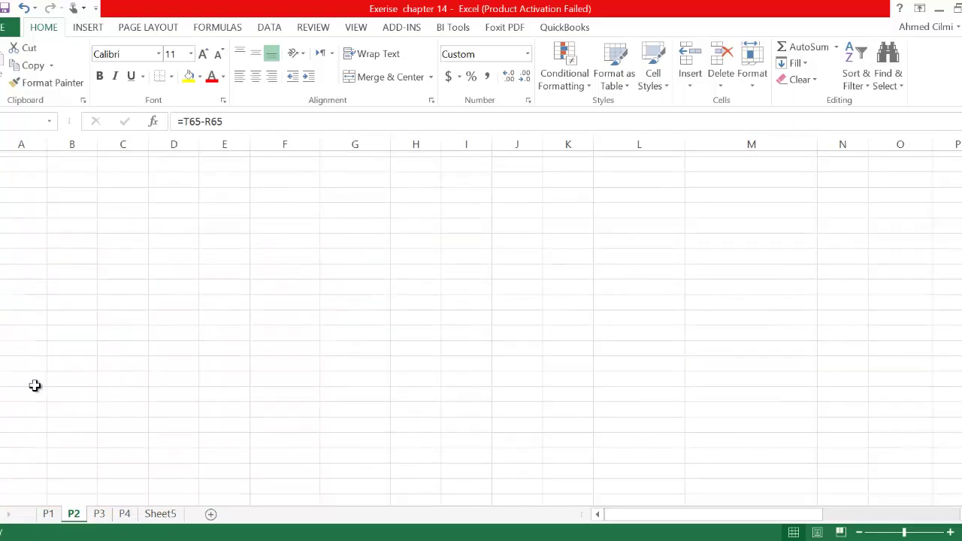
scroll(193, 401, up, 5)
scroll(193, 401, up, 2)
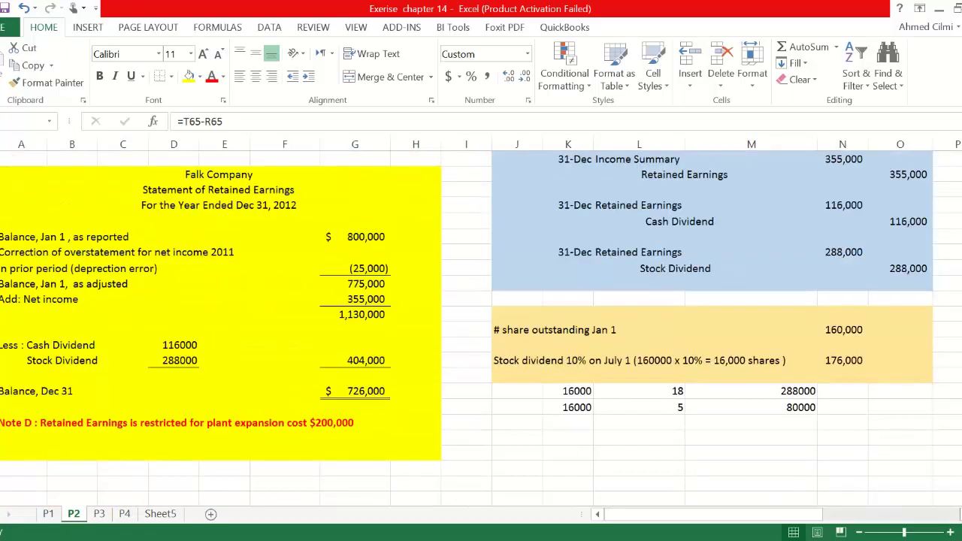
Trace the statement's amounts to the opening balance, net income, debit entries and final balance in the Retained Earnings T-account.
scroll(760, 311, right, 5)
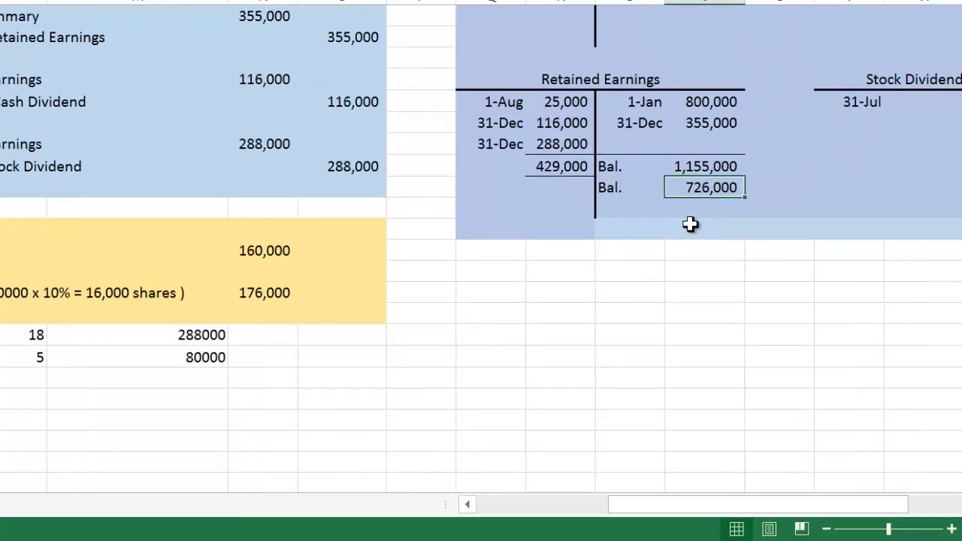
click(701, 101)
click(712, 125)
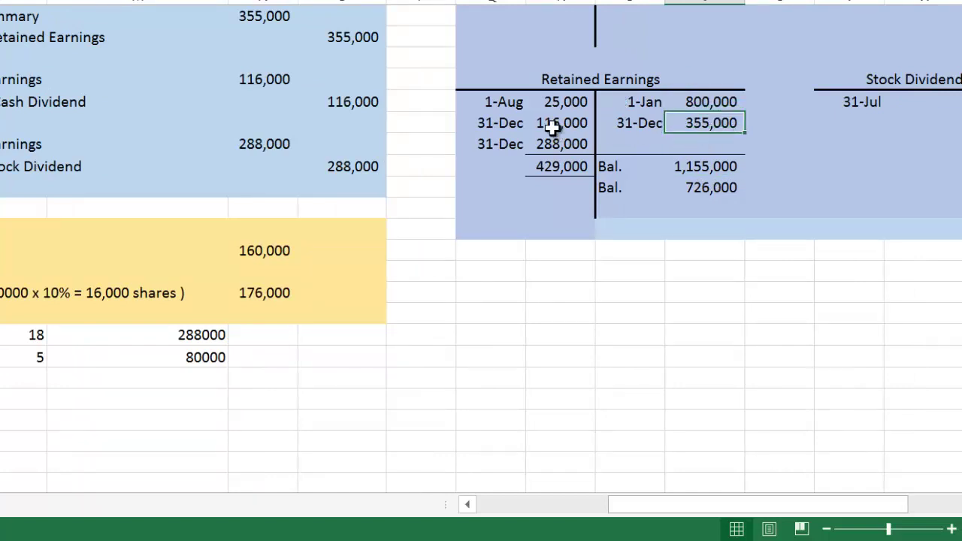
click(554, 101)
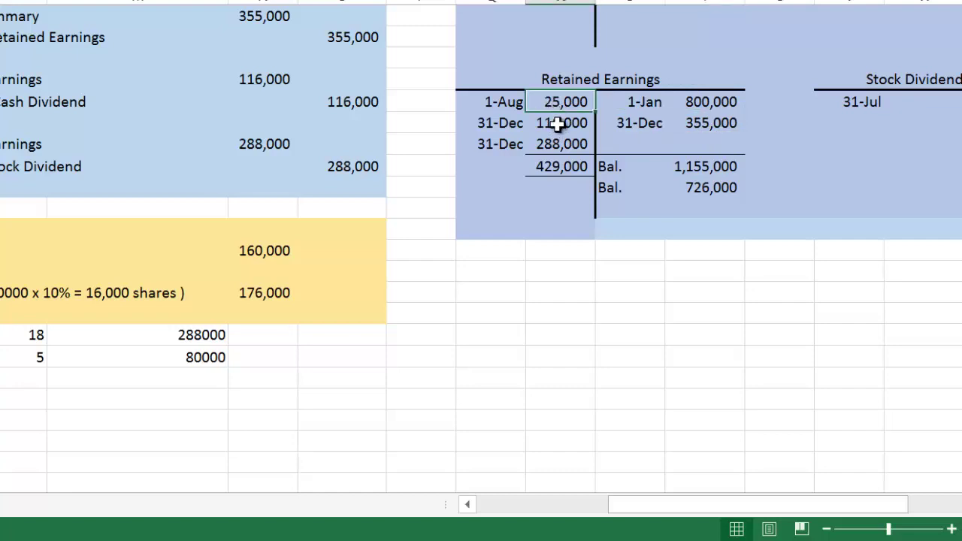
click(555, 123)
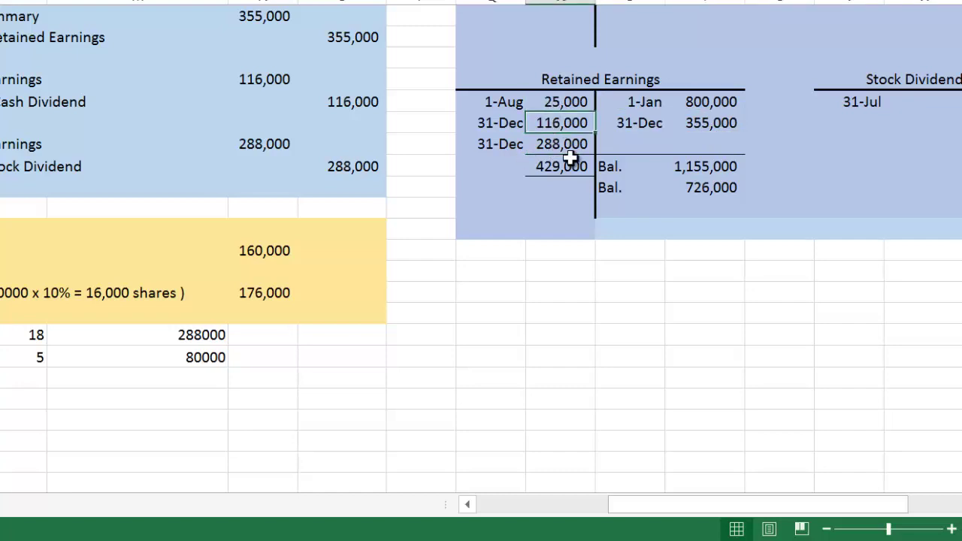
click(706, 189)
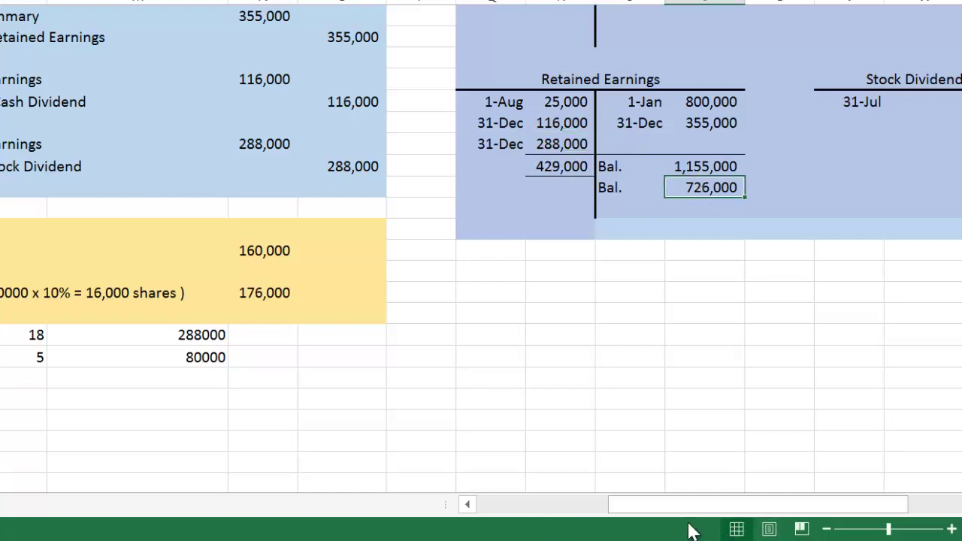
Go back to the problem's instructions and read requirement (d) on the stockholders' equity section and its check figure.
click(466, 504)
click(467, 505)
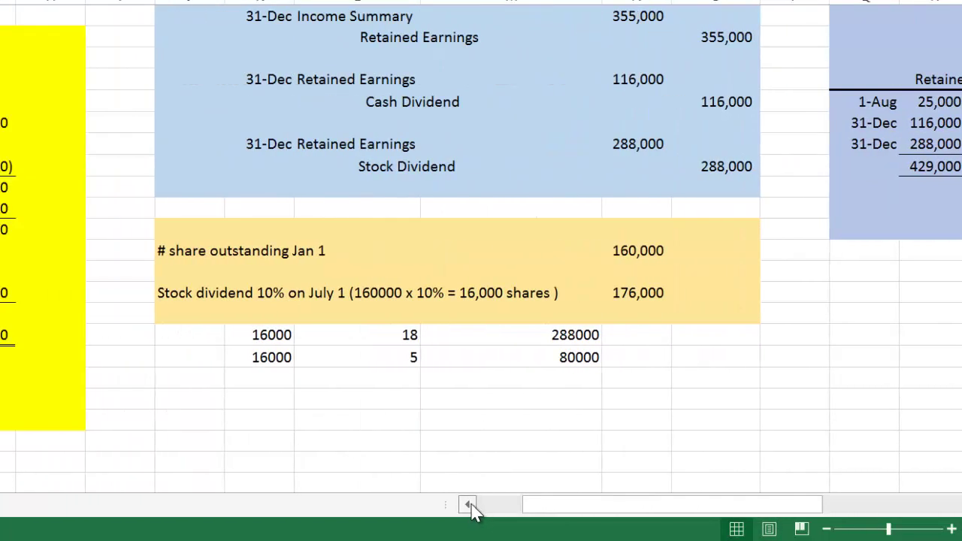
scroll(481, 271, up, 7)
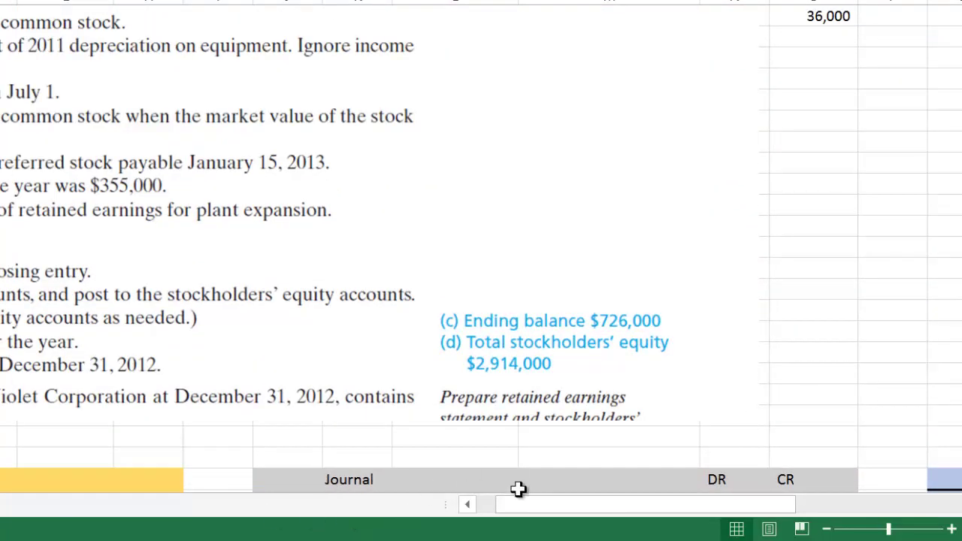
click(467, 505)
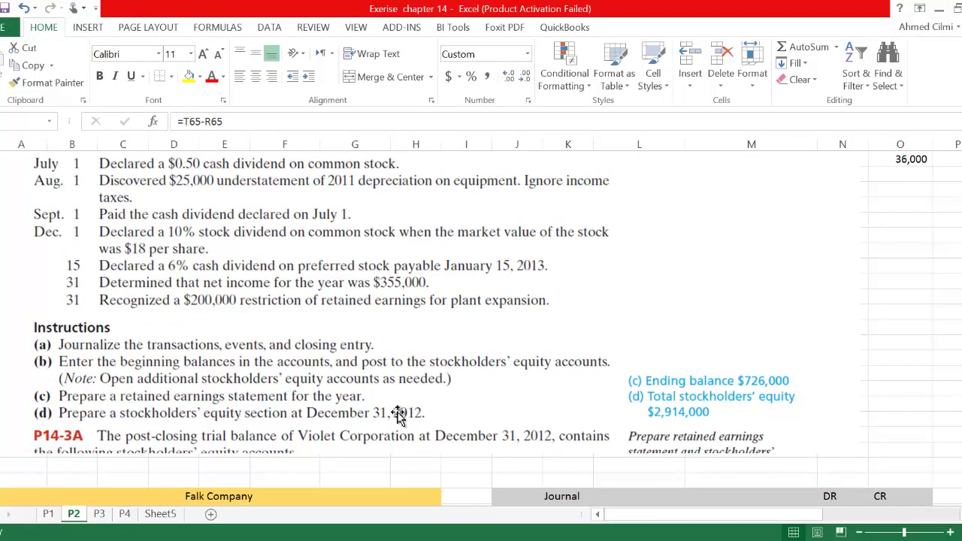
Compare the preferred and common stock lines of the partial balance sheet with the opening equity accounts in the problem.
scroll(391, 387, down, 7)
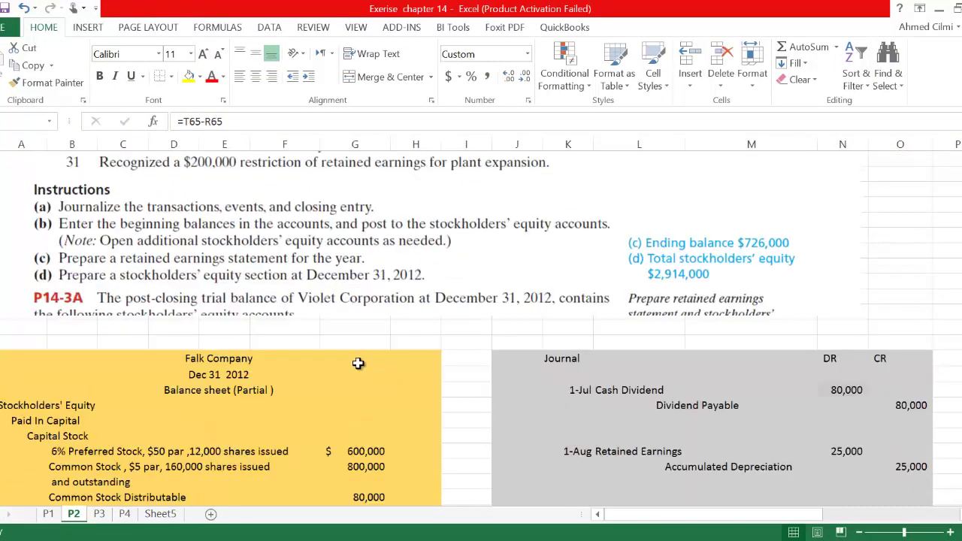
scroll(348, 352, down, 3)
scroll(326, 338, up, 6)
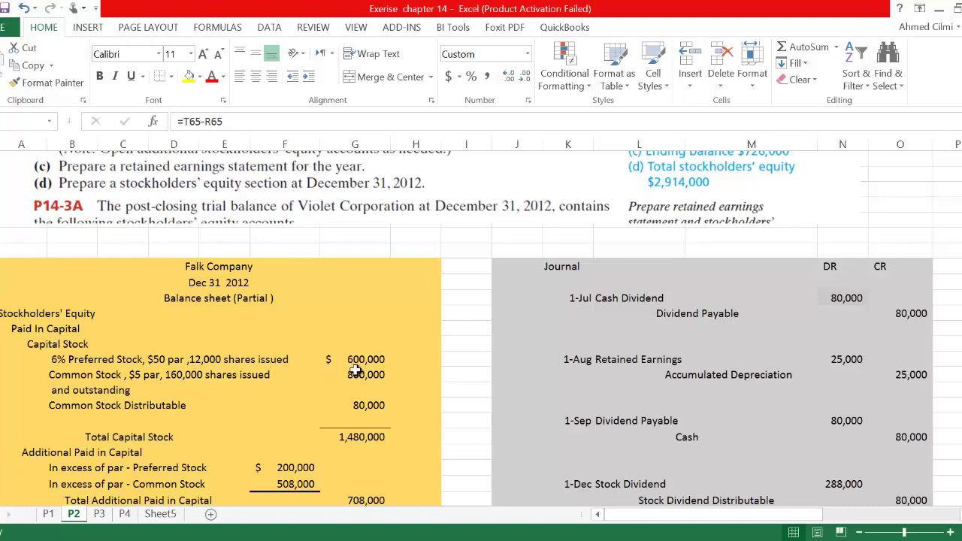
scroll(374, 364, up, 10)
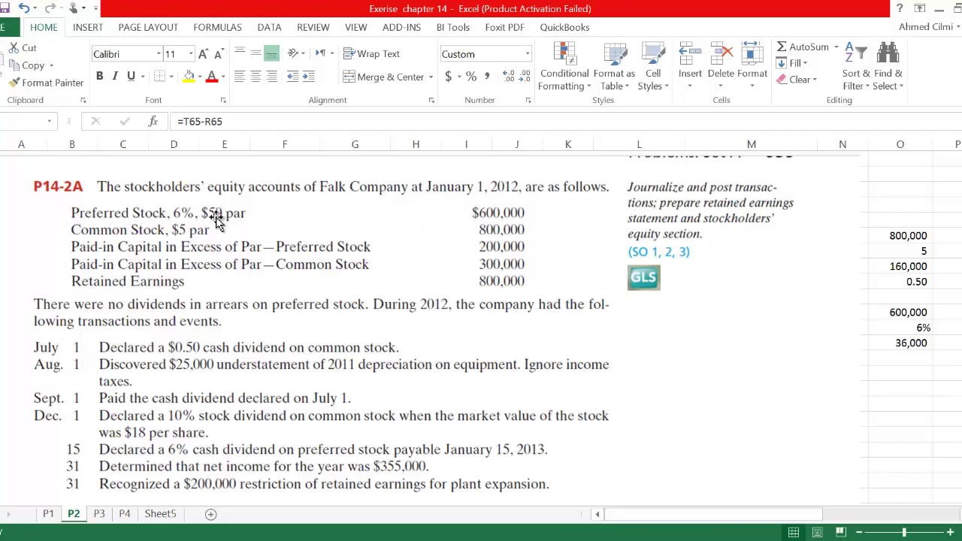
scroll(292, 297, down, 9)
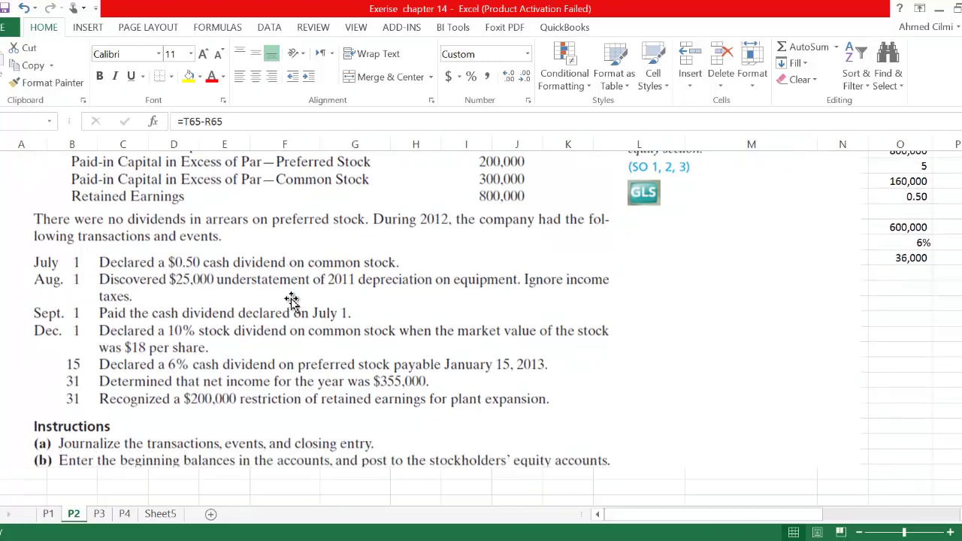
scroll(292, 297, down, 3)
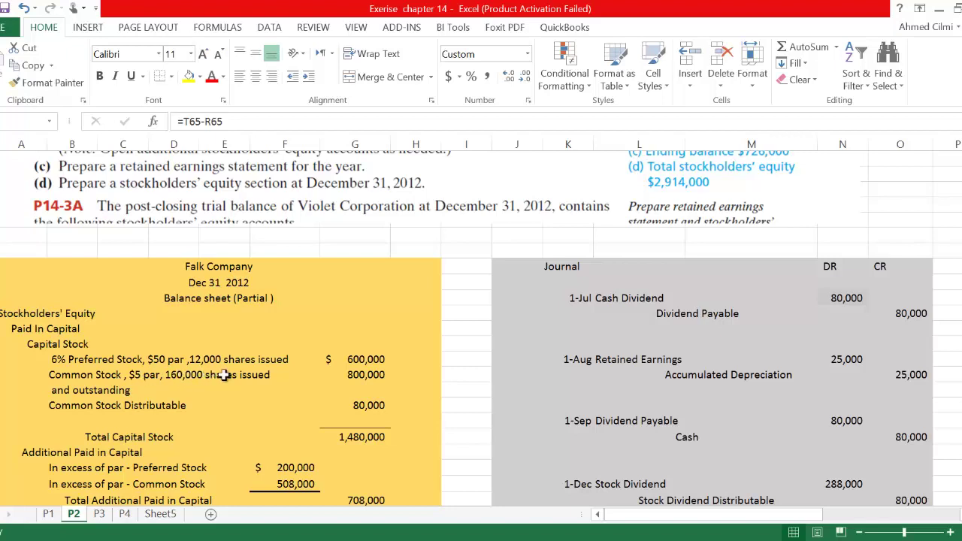
Check the balance sheet's common stock amount against the 1-Jan entry in the Common Stock T-account.
click(368, 378)
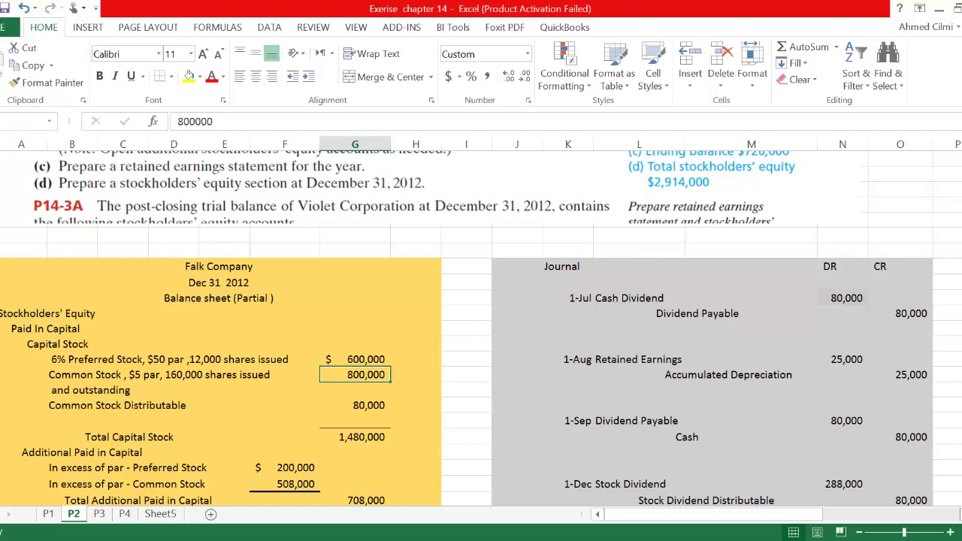
scroll(958, 502, right, 6)
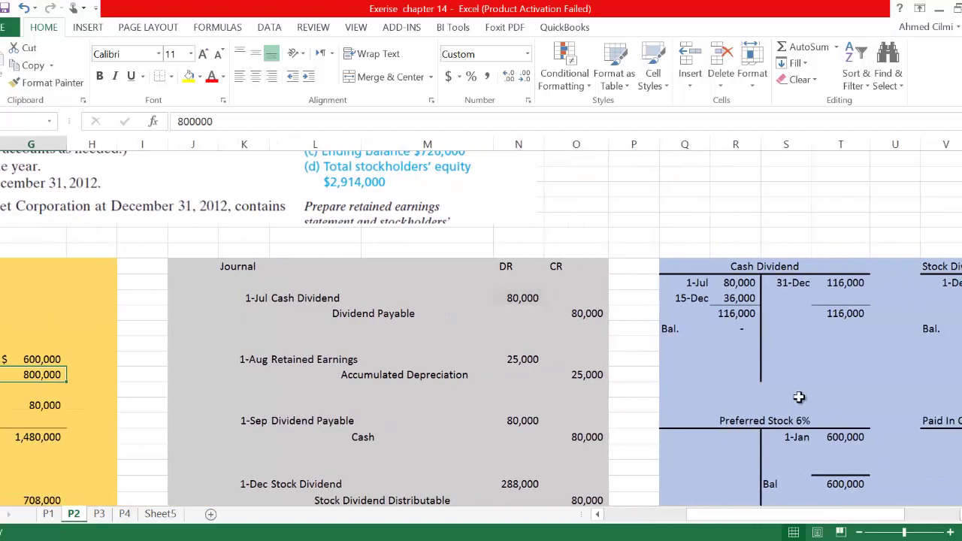
scroll(799, 397, down, 2)
scroll(799, 391, down, 2)
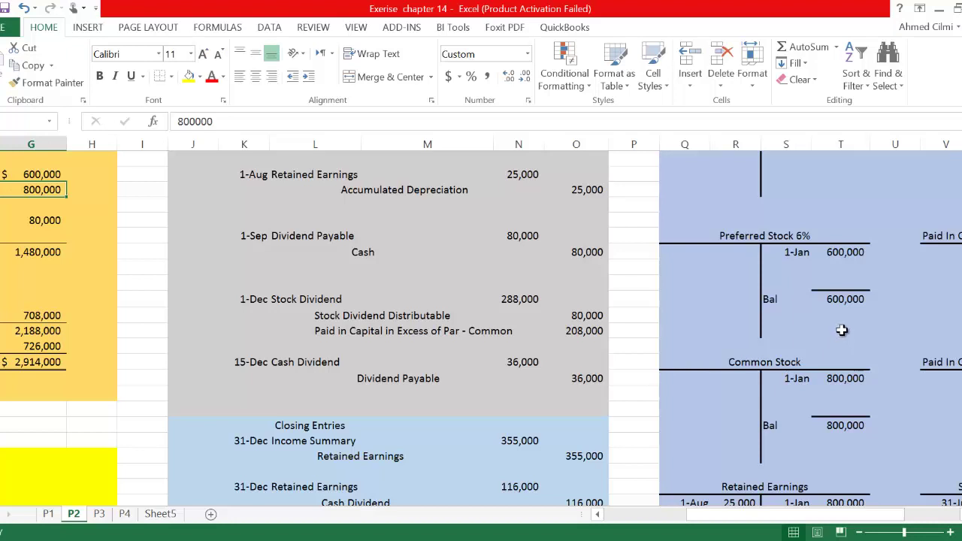
click(841, 378)
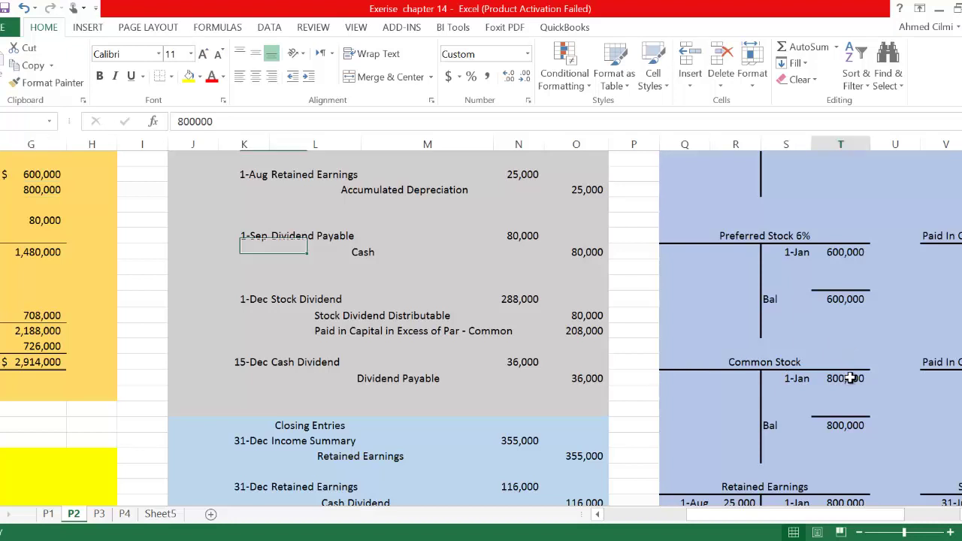
Review the common stock, Common Stock Distributable and Total Capital Stock amounts in the partial balance sheet.
click(599, 515)
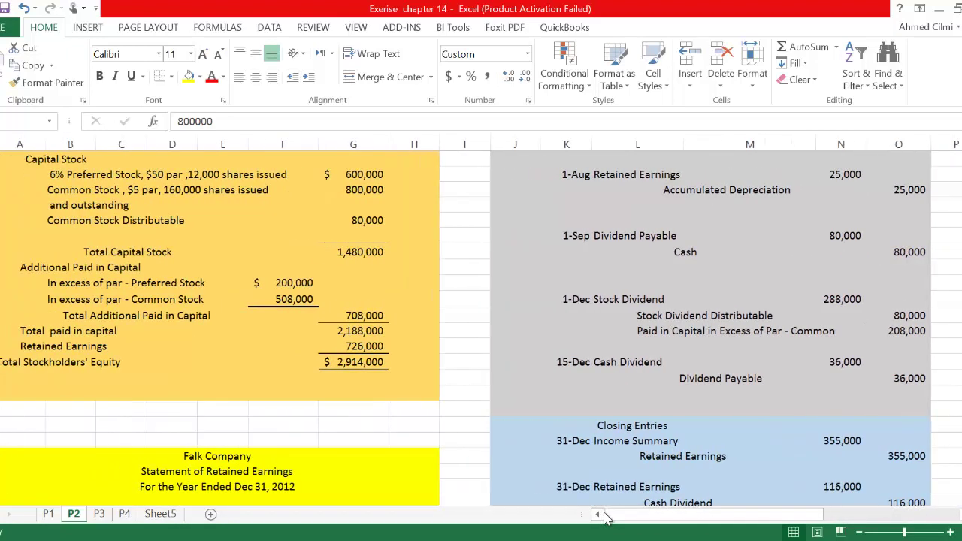
scroll(281, 262, up, 2)
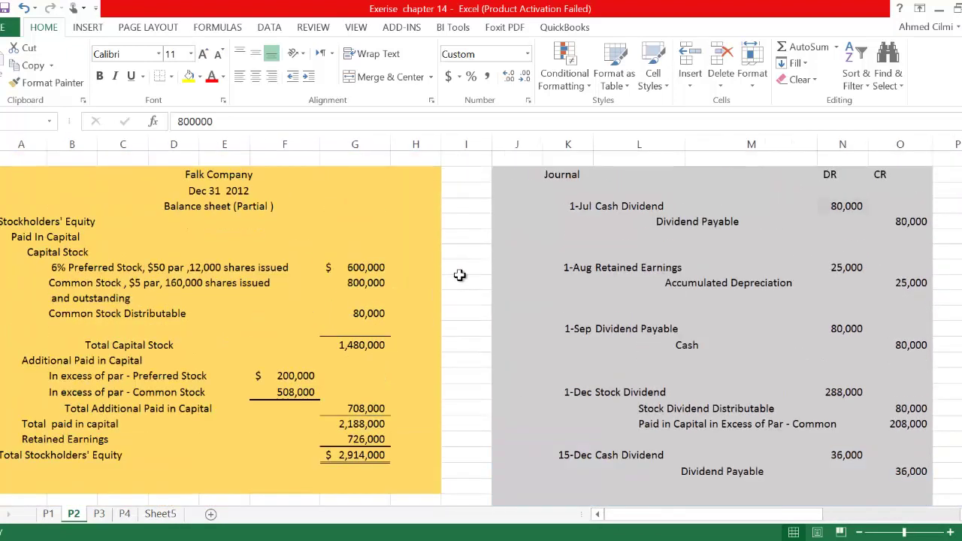
click(366, 284)
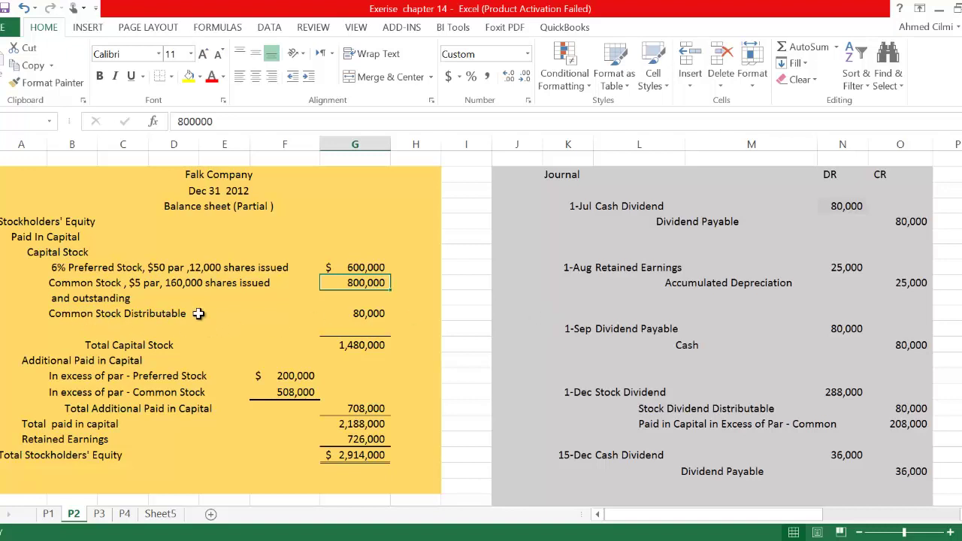
click(365, 311)
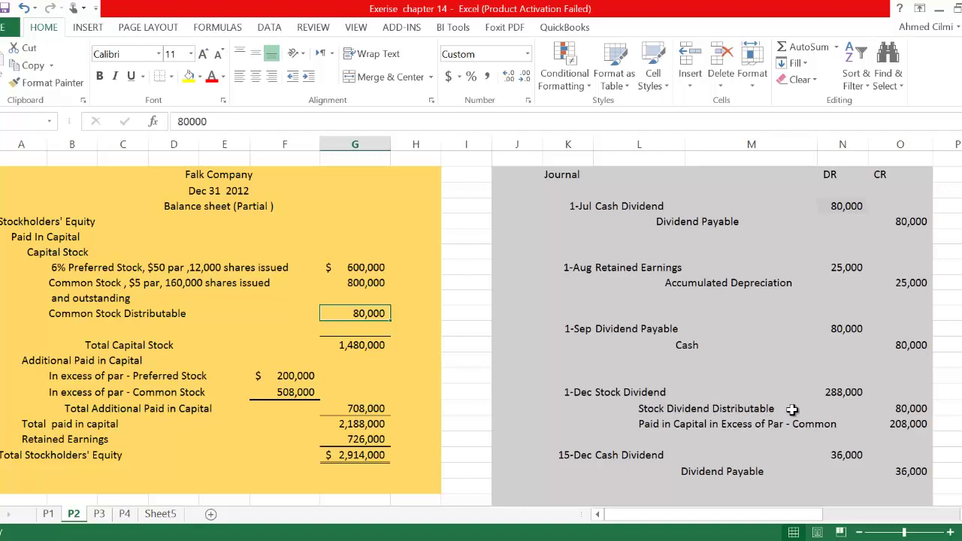
click(363, 281)
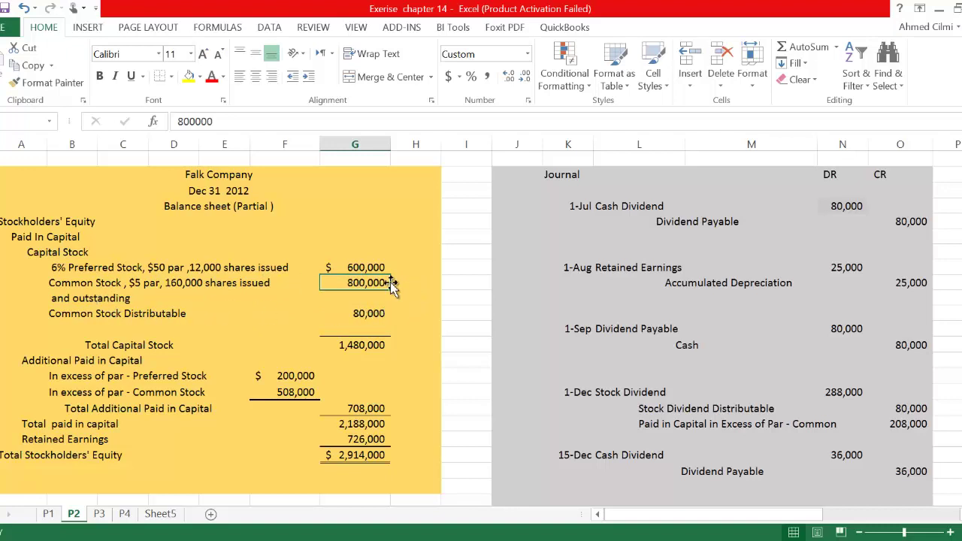
click(91, 313)
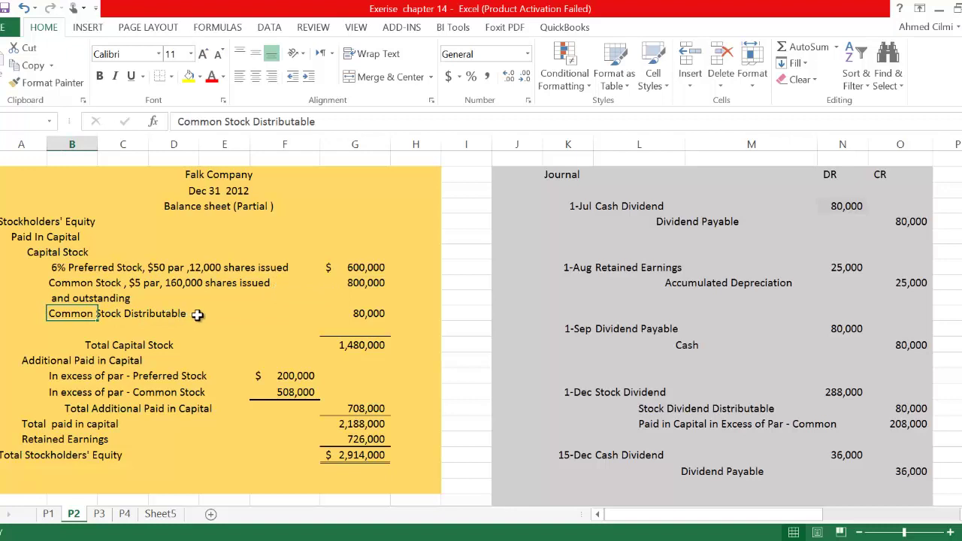
click(368, 312)
click(364, 344)
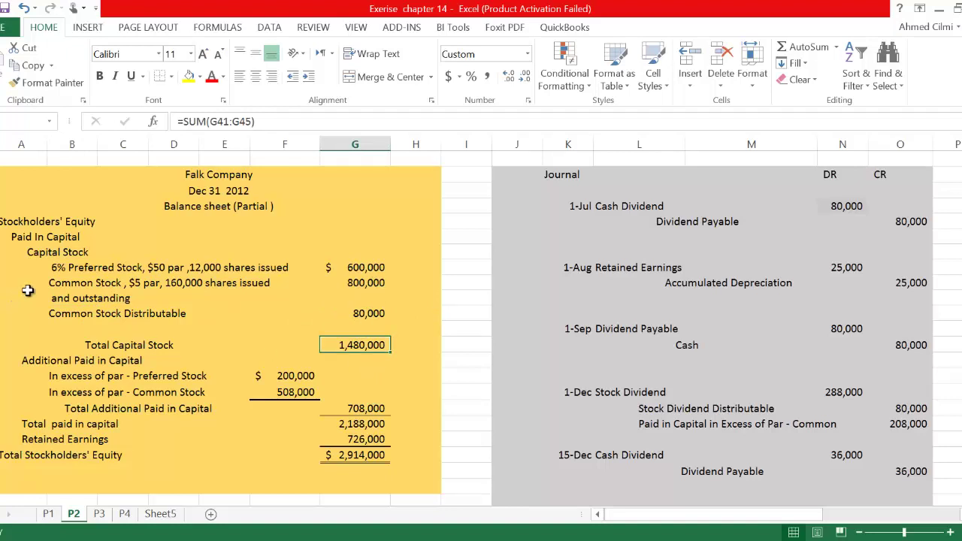
Review the Capital Stock section's total and the in-excess-of-par lines for preferred and common stock in the partial balance sheet.
click(35, 254)
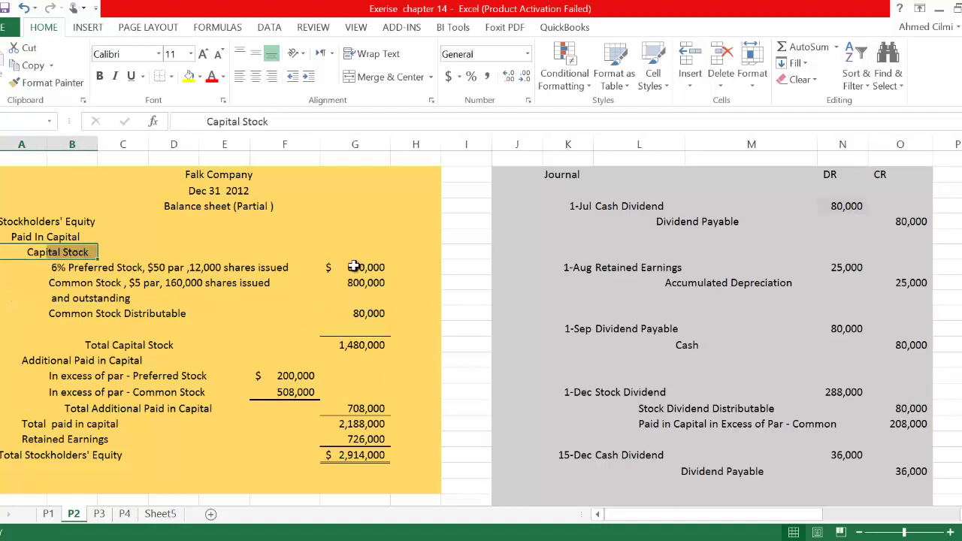
click(374, 345)
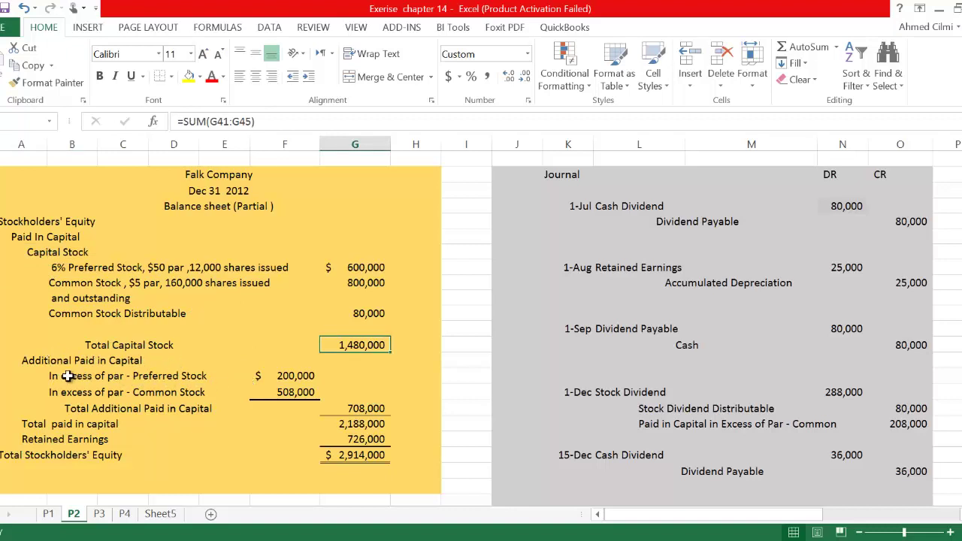
click(293, 376)
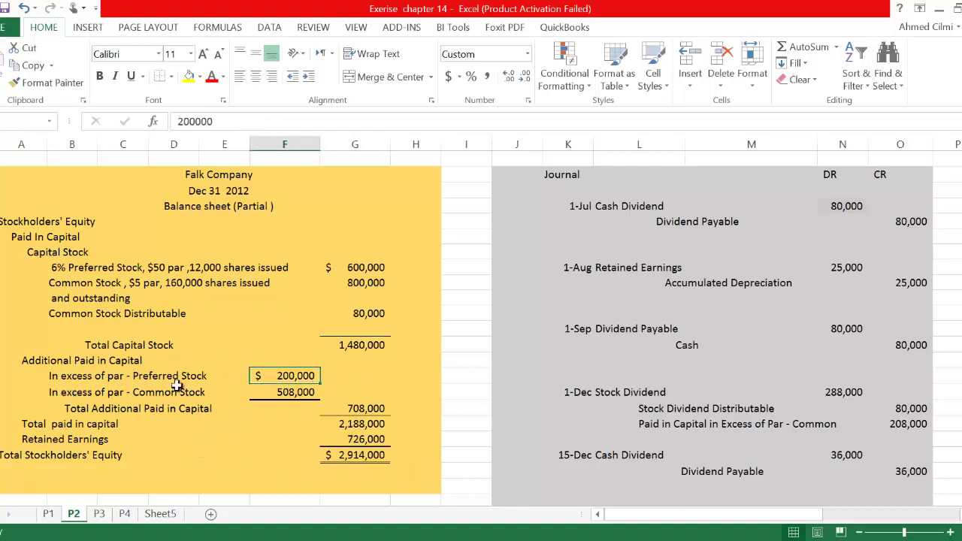
click(153, 391)
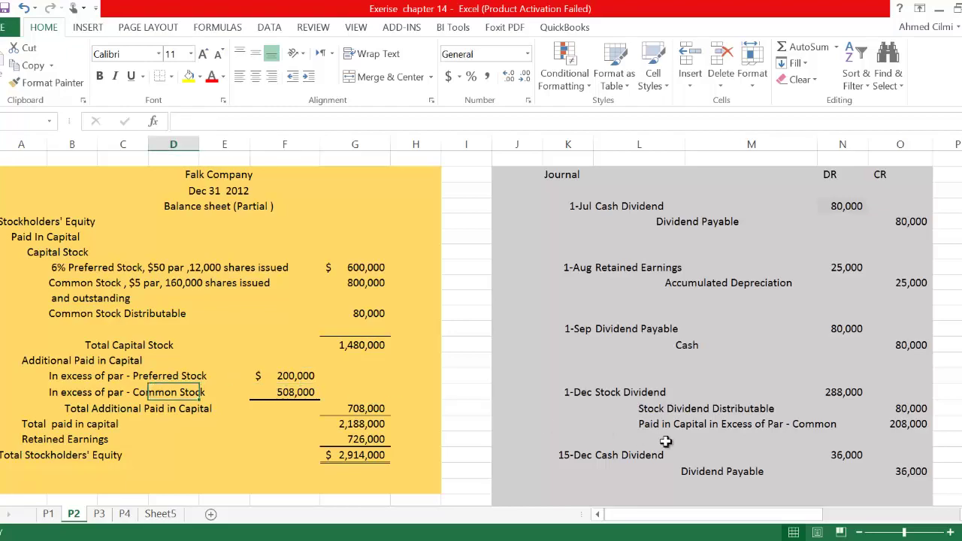
Check the in-excess-of-par amounts against the Paid In Capital in Excess Par T-accounts for preferred and common stock.
scroll(959, 515, right, 10)
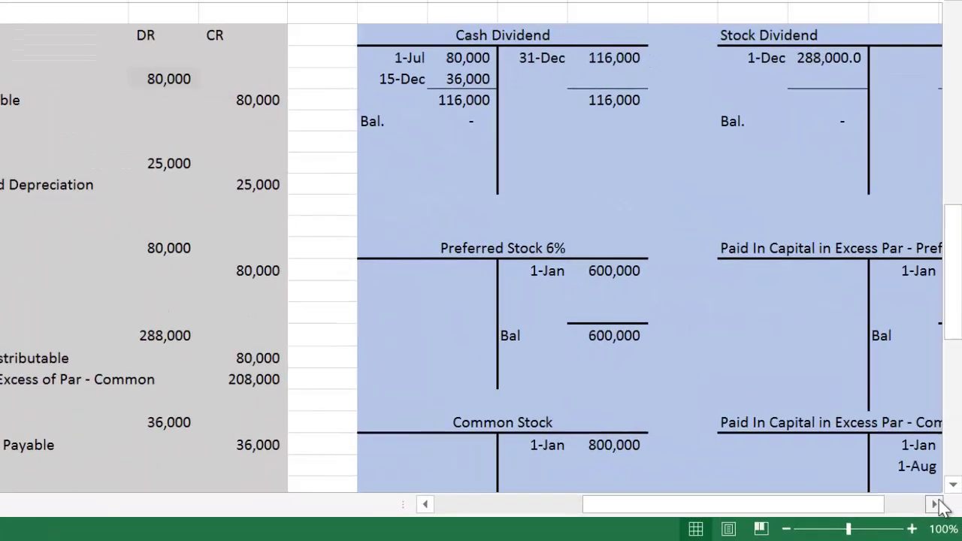
scroll(938, 507, right, 2)
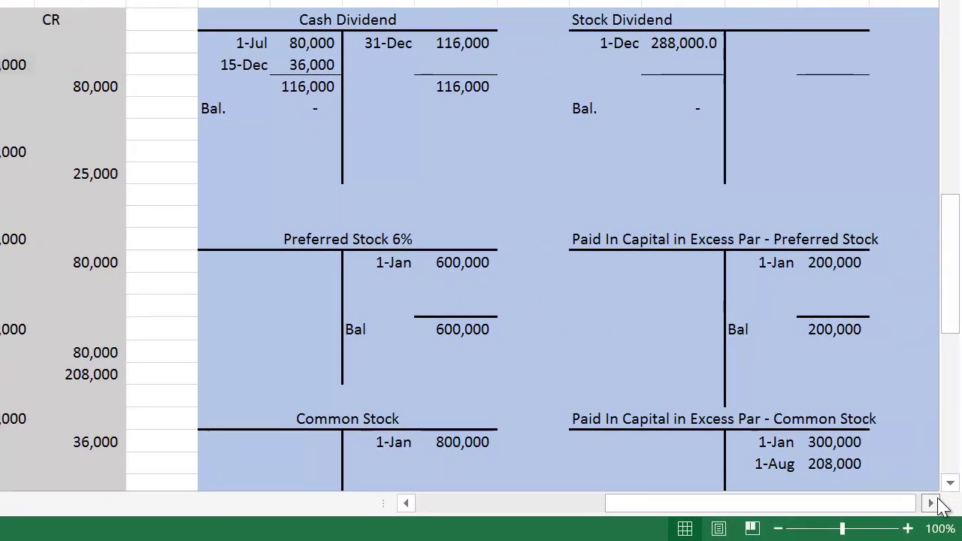
scroll(852, 294, down, 1)
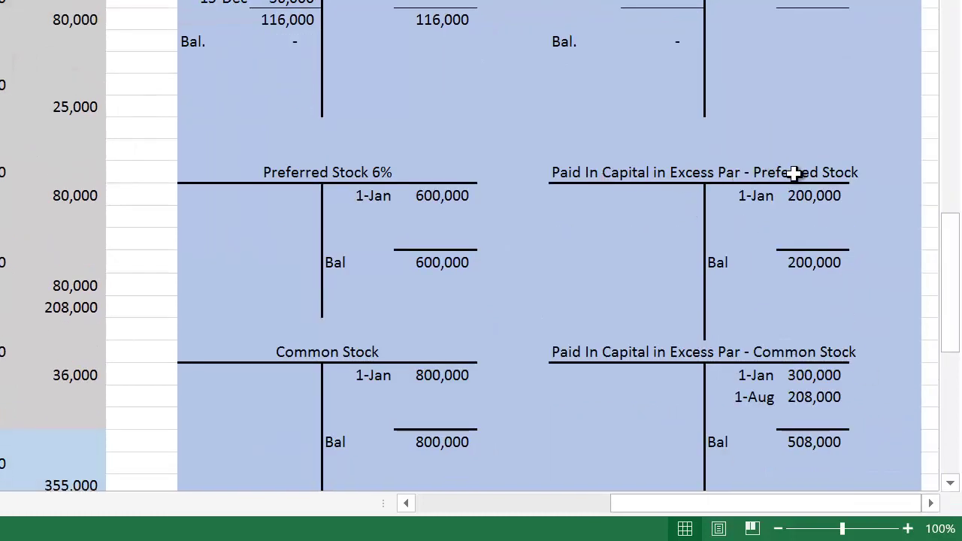
click(815, 201)
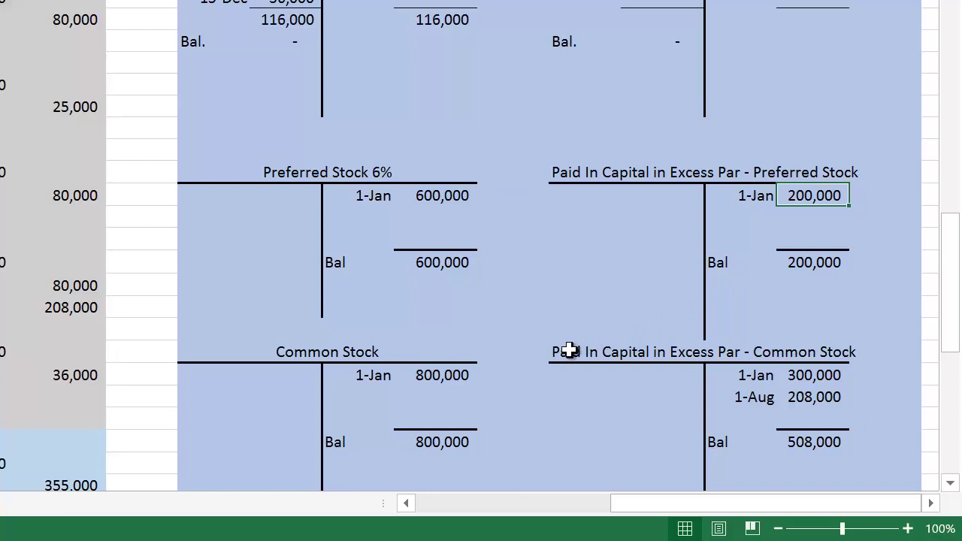
click(829, 399)
click(827, 441)
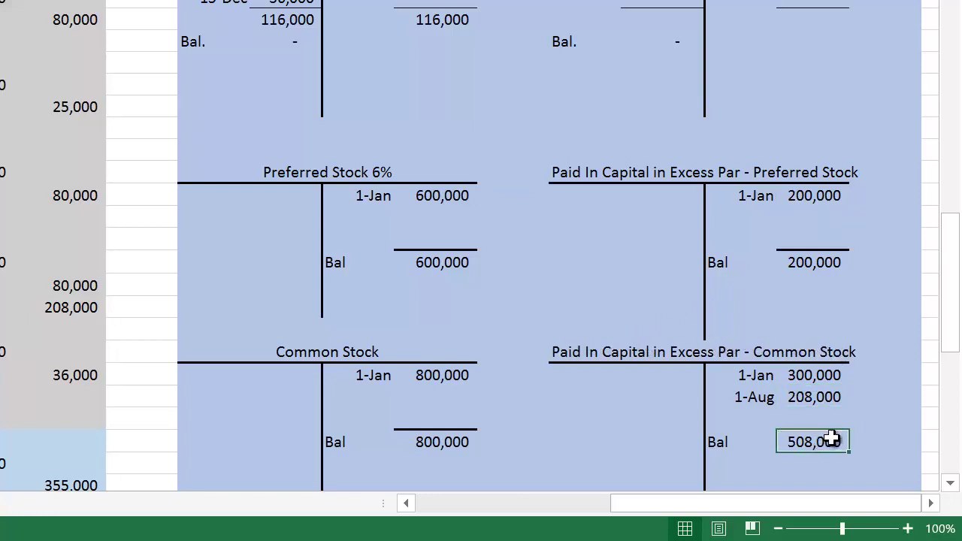
click(800, 262)
Return to the partial balance sheet and review the Total Additional Paid in Capital and Total Capital Stock amounts.
click(407, 504)
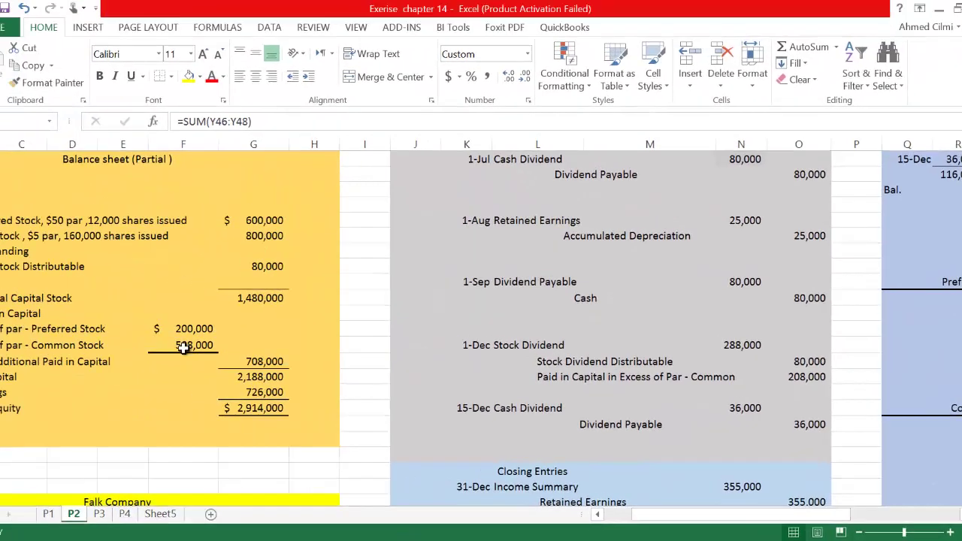
click(261, 361)
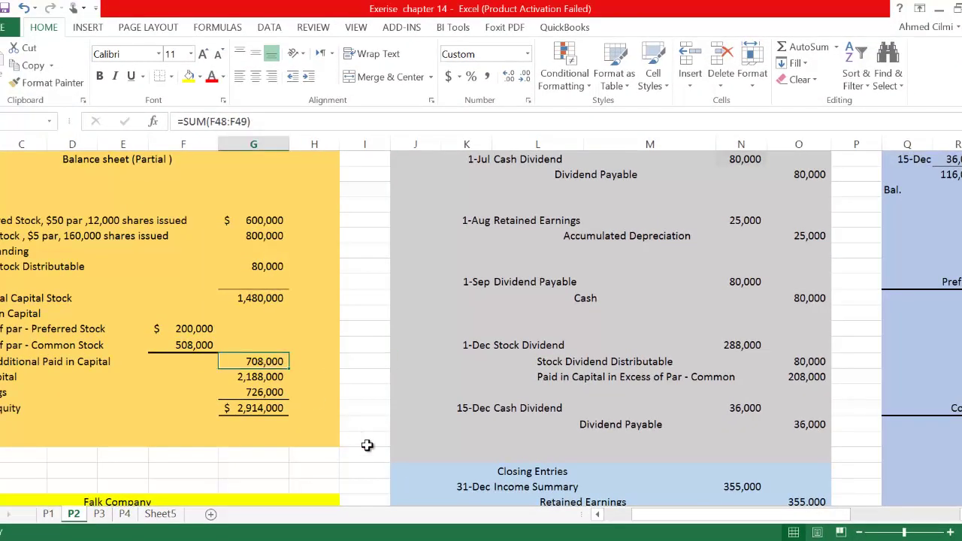
click(601, 515)
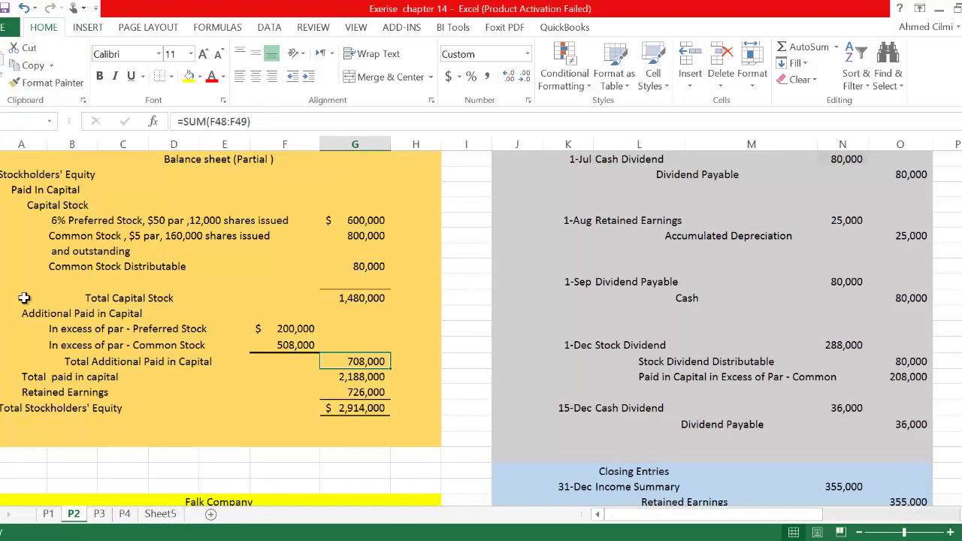
click(347, 296)
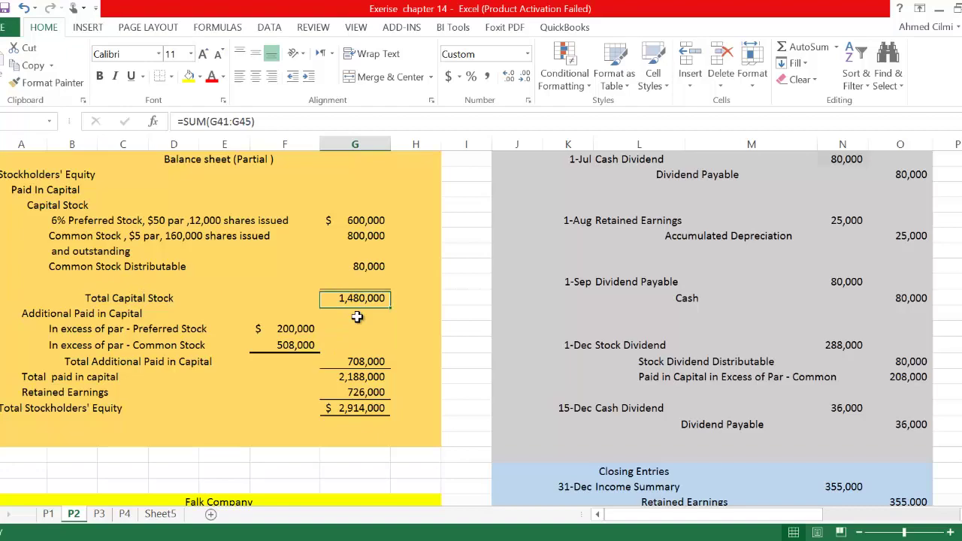
click(368, 362)
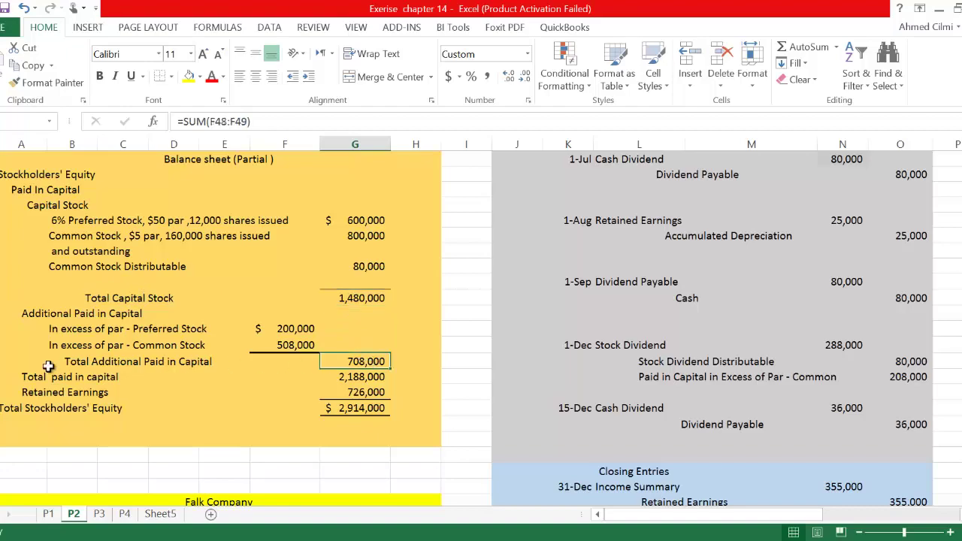
Trace the Total paid in capital line to its Paid In Capital heading, and review Retained Earnings and Total Stockholders' Equity.
drag(39, 379, 367, 372)
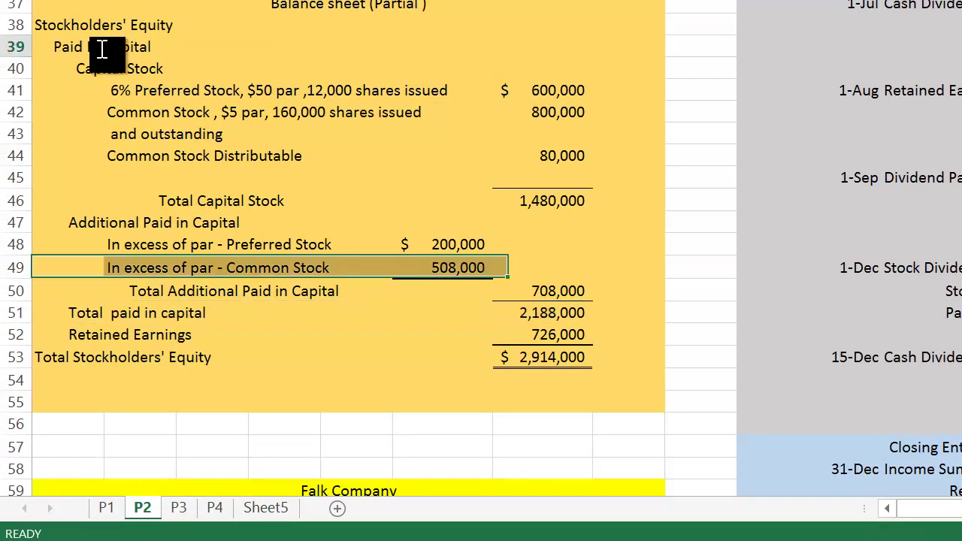
drag(97, 47, 160, 50)
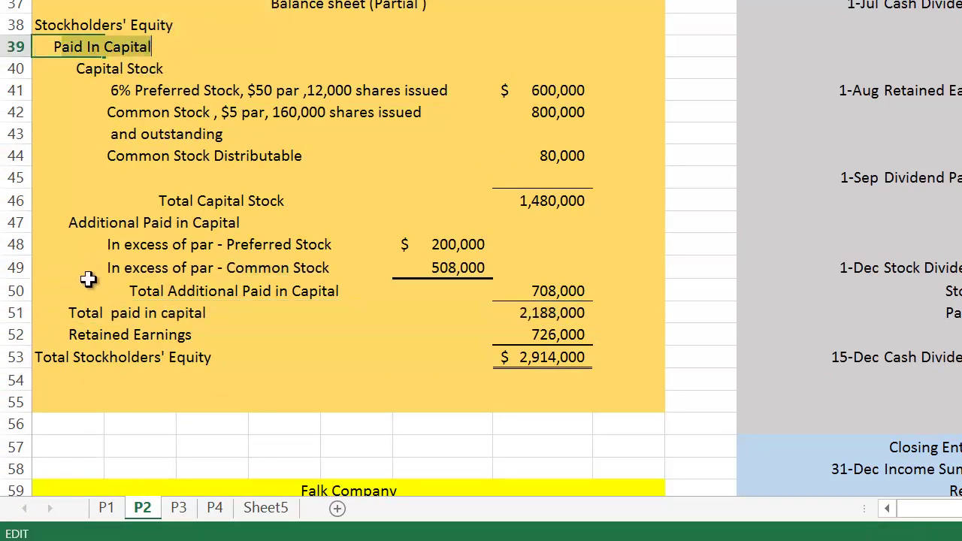
drag(88, 311, 541, 293)
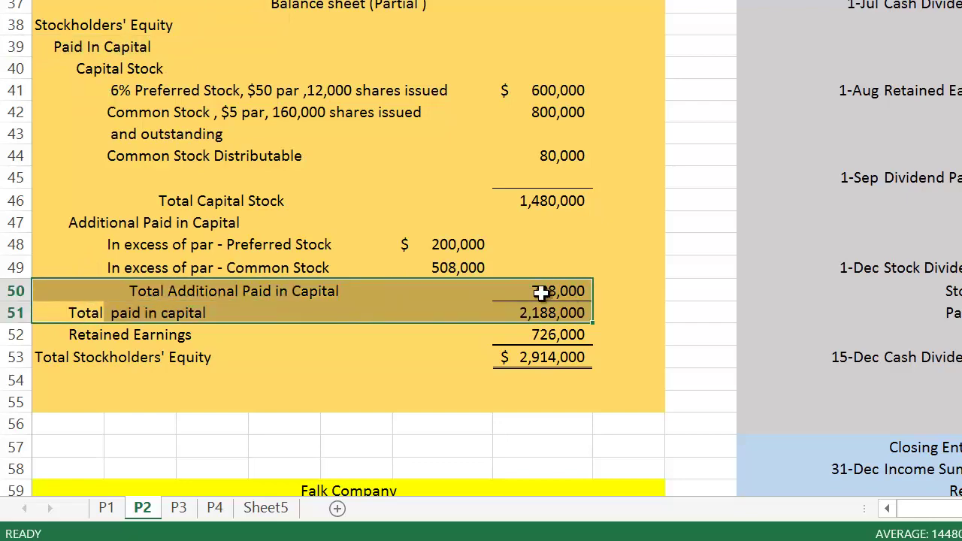
click(560, 337)
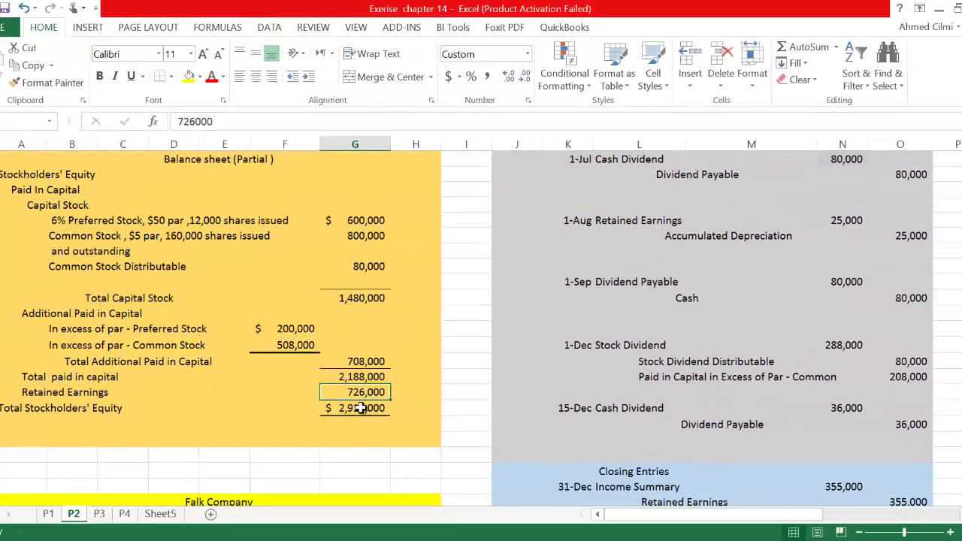
click(393, 389)
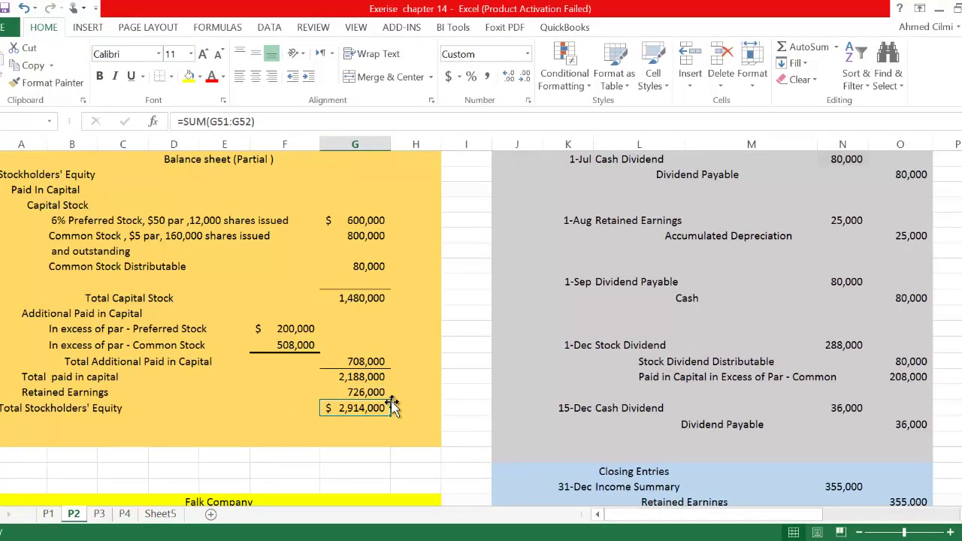
Compare Total Stockholders' Equity with the check figure for requirement (d) in the P14-2A problem text.
scroll(392, 406, down, 2)
scroll(390, 381, up, 4)
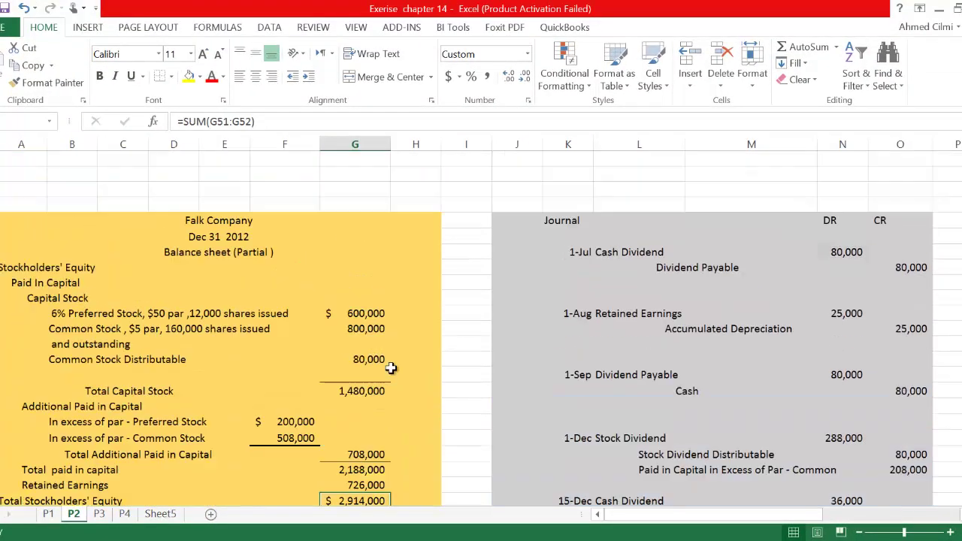
scroll(391, 368, up, 1)
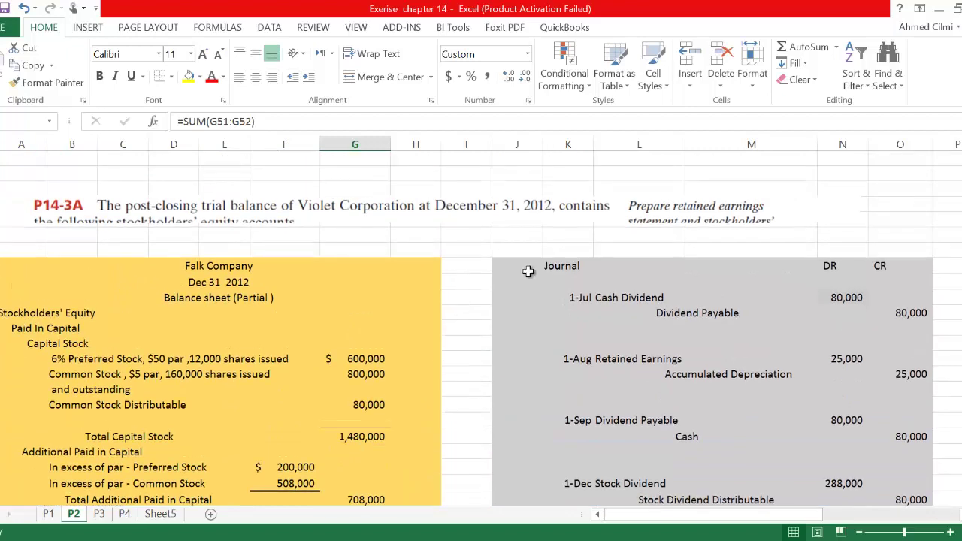
scroll(579, 241, up, 8)
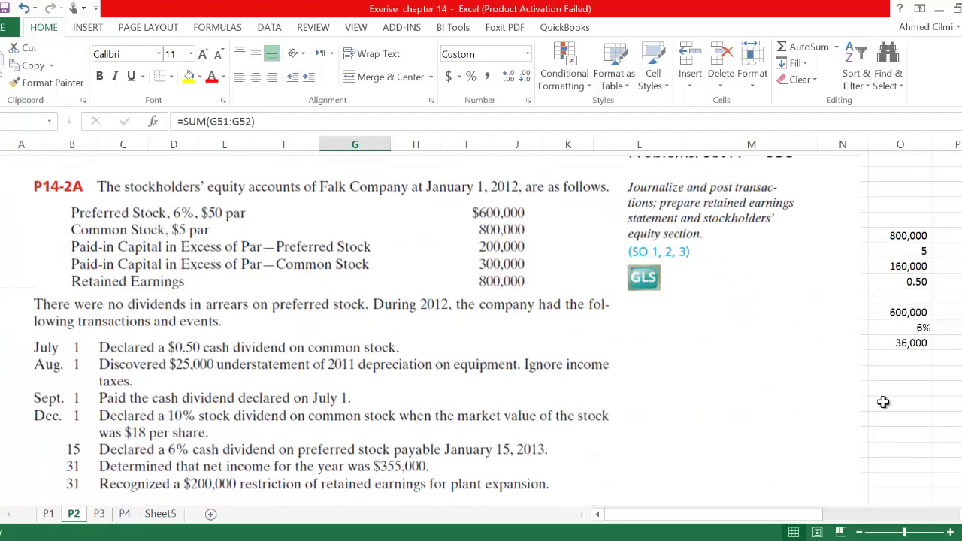
scroll(777, 470, right, 3)
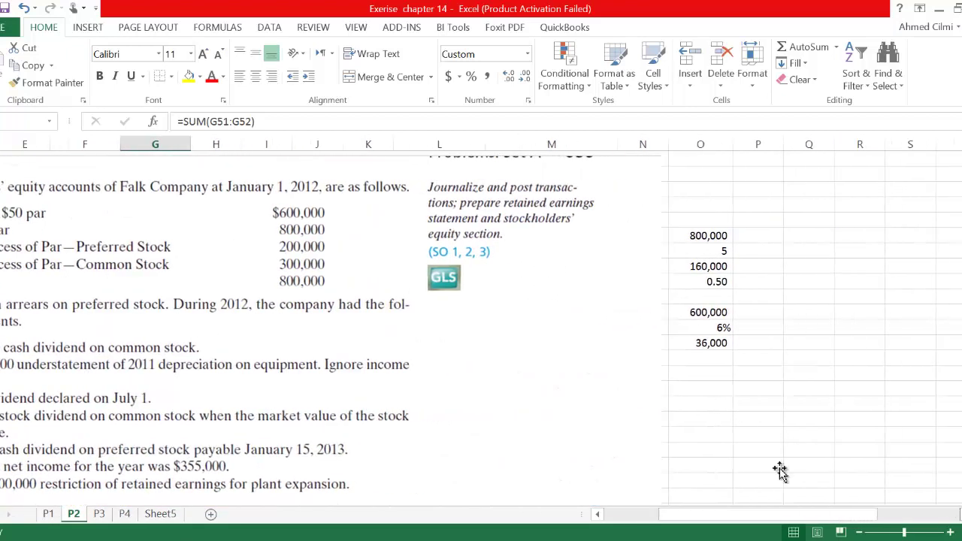
scroll(488, 297, down, 7)
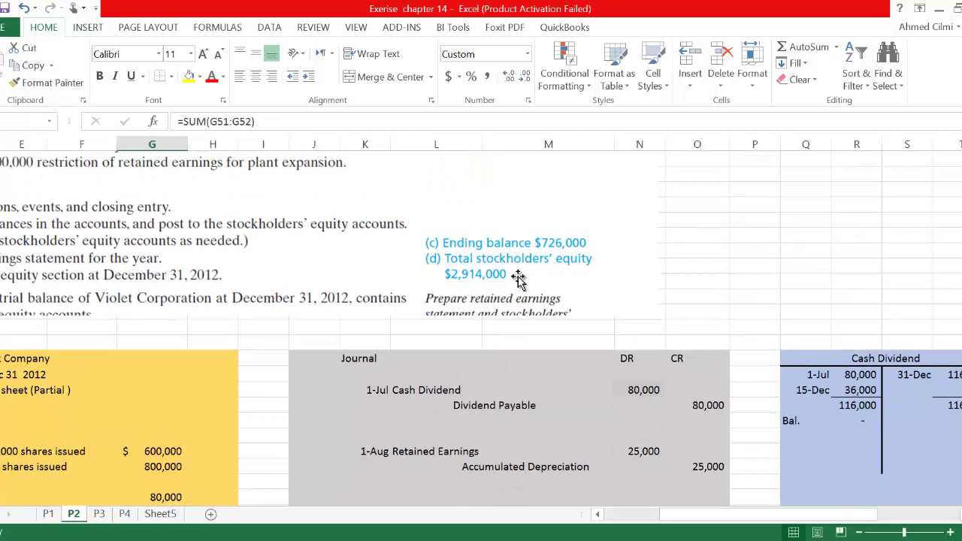
Look over the Statement of Retained Earnings with its Note D, and return to the partial balance sheet.
scroll(234, 387, down, 10)
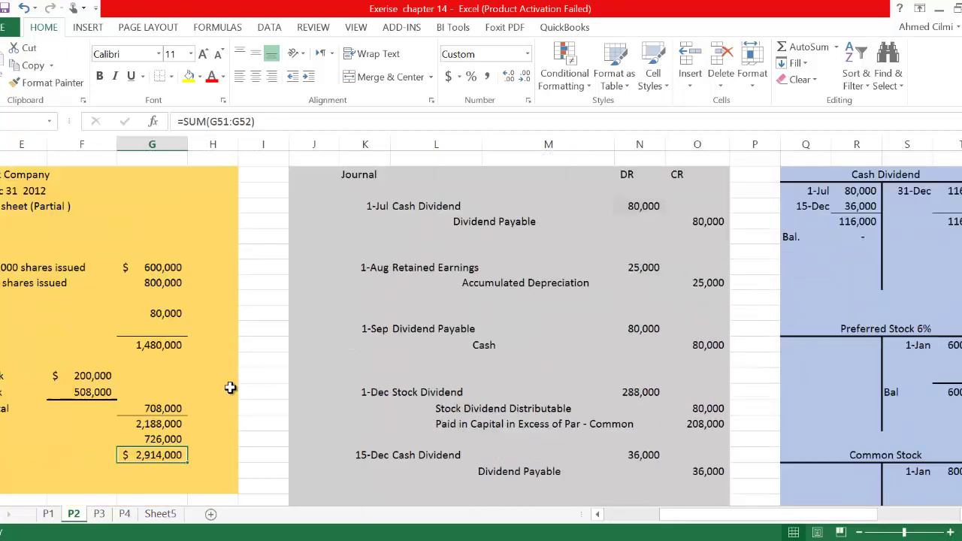
click(598, 516)
scroll(278, 365, down, 1)
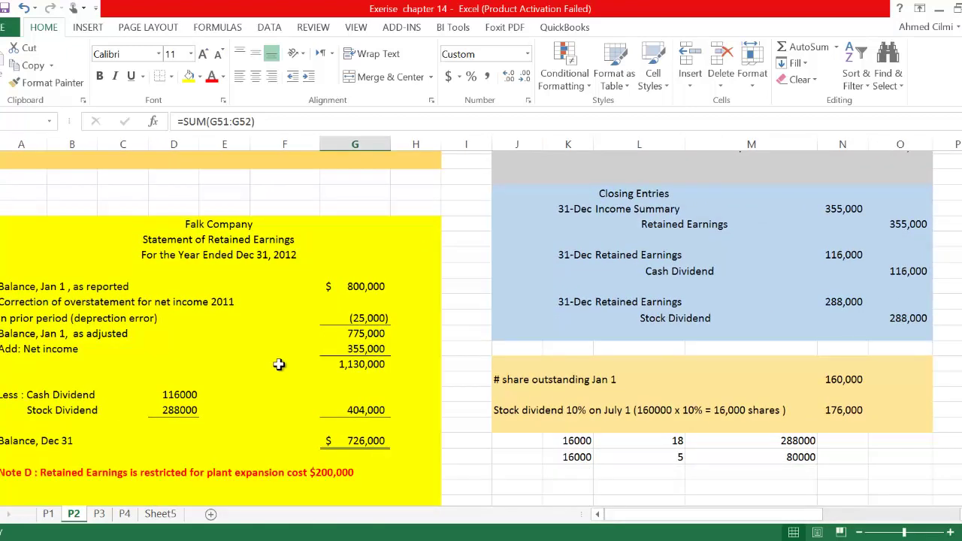
scroll(279, 365, down, 1)
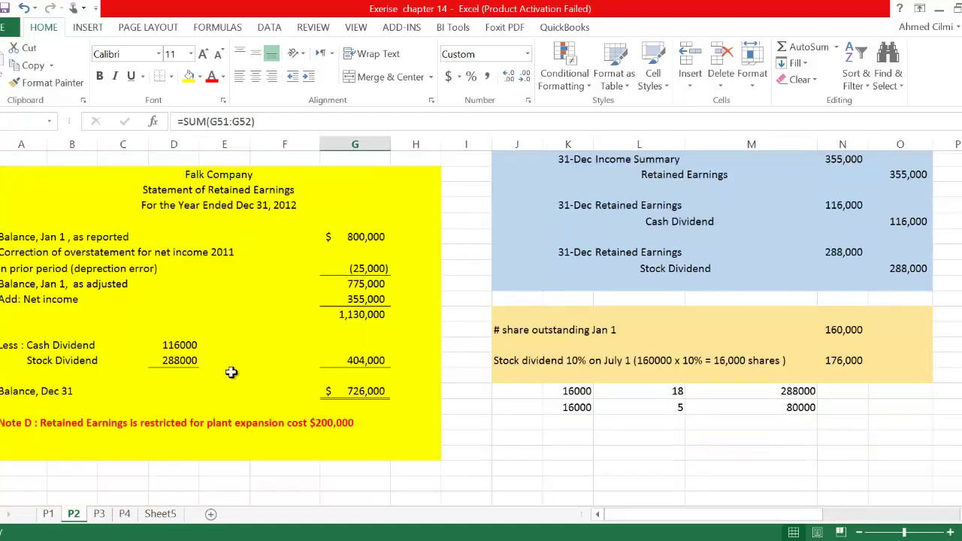
scroll(232, 372, up, 3)
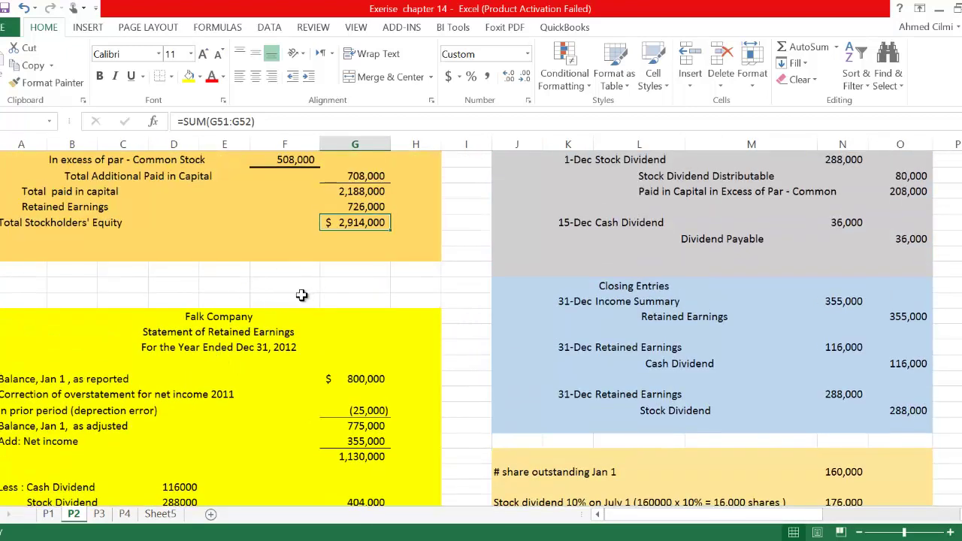
scroll(301, 296, up, 2)
scroll(253, 278, up, 3)
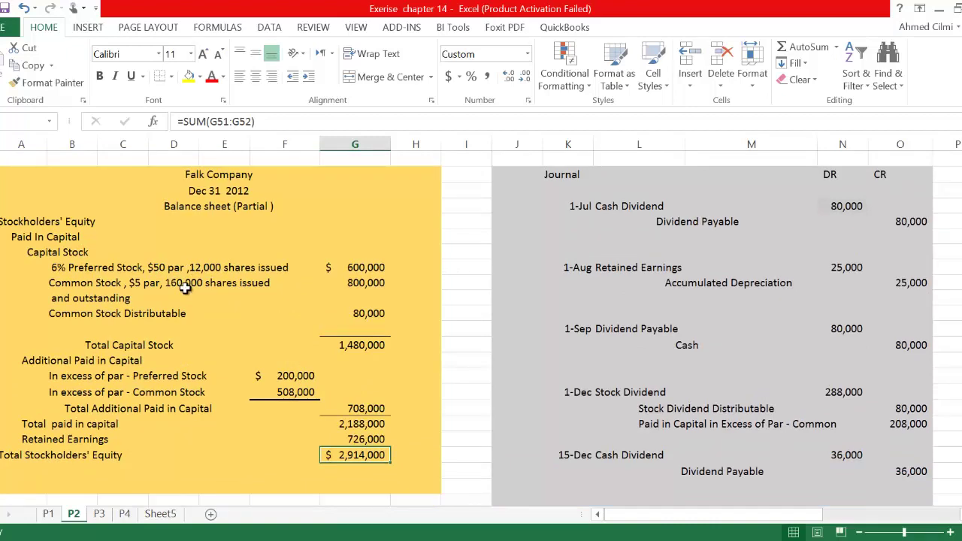
Reread the P14-2A opening equity accounts, the 2012 transactions and instructions (a) to (d).
scroll(185, 288, up, 7)
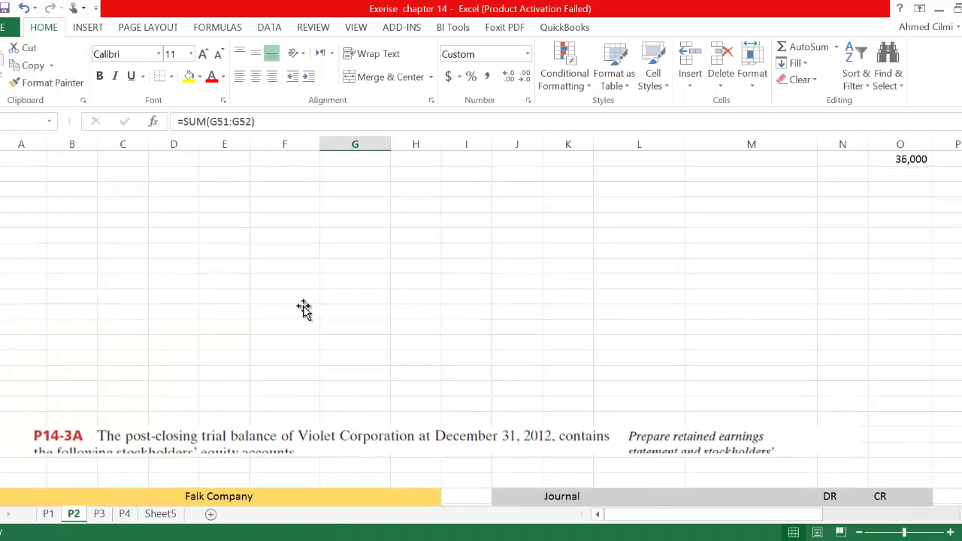
scroll(304, 308, up, 4)
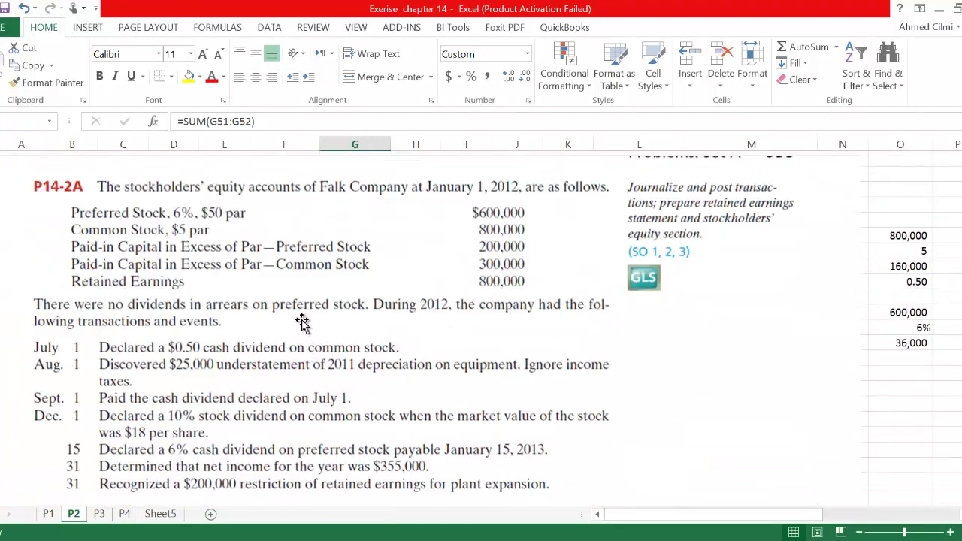
scroll(304, 323, down, 1)
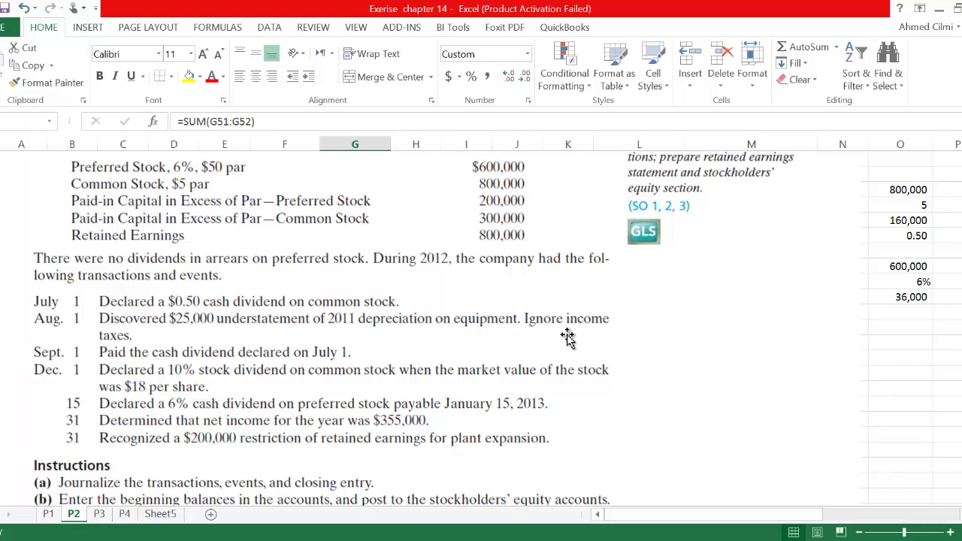
scroll(579, 319, down, 1)
scroll(579, 320, down, 2)
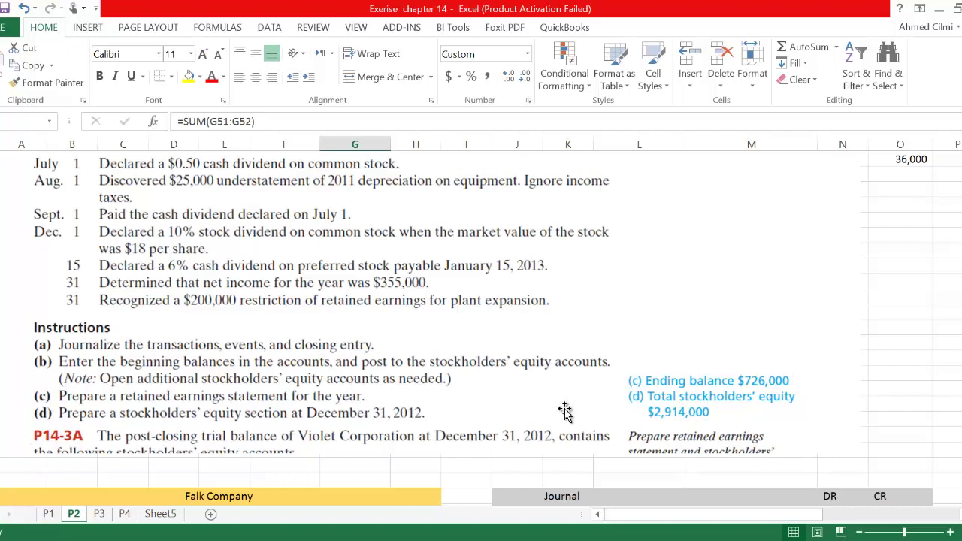
scroll(226, 381, up, 1)
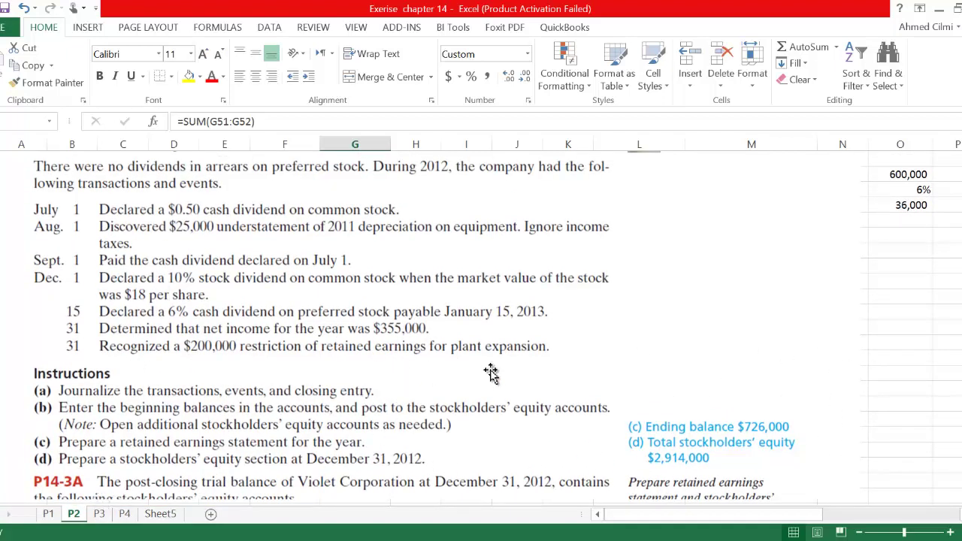
scroll(474, 328, down, 6)
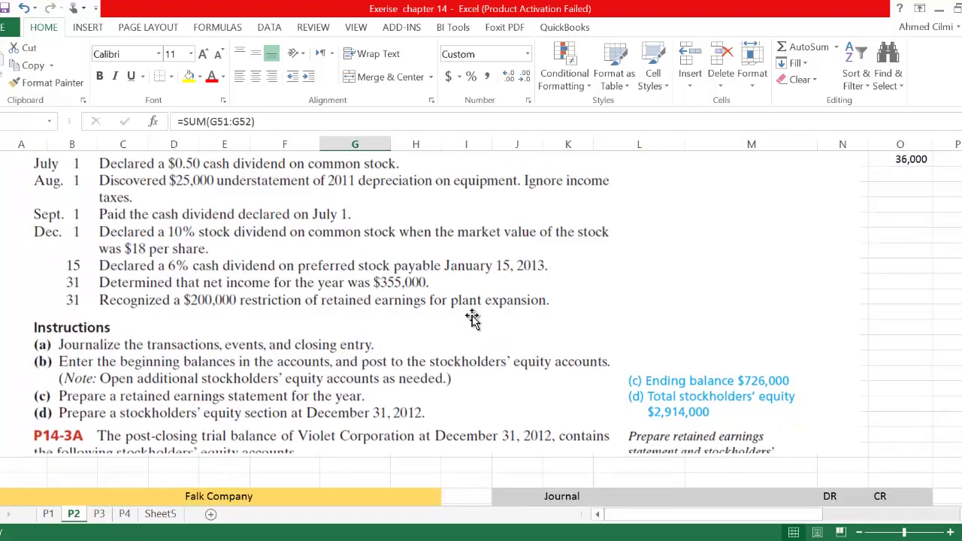
Trace the Jan 1 as-reported balance in the Statement of Retained Earnings to the opening Retained Earnings in the P14-2A problem text.
scroll(429, 317, down, 6)
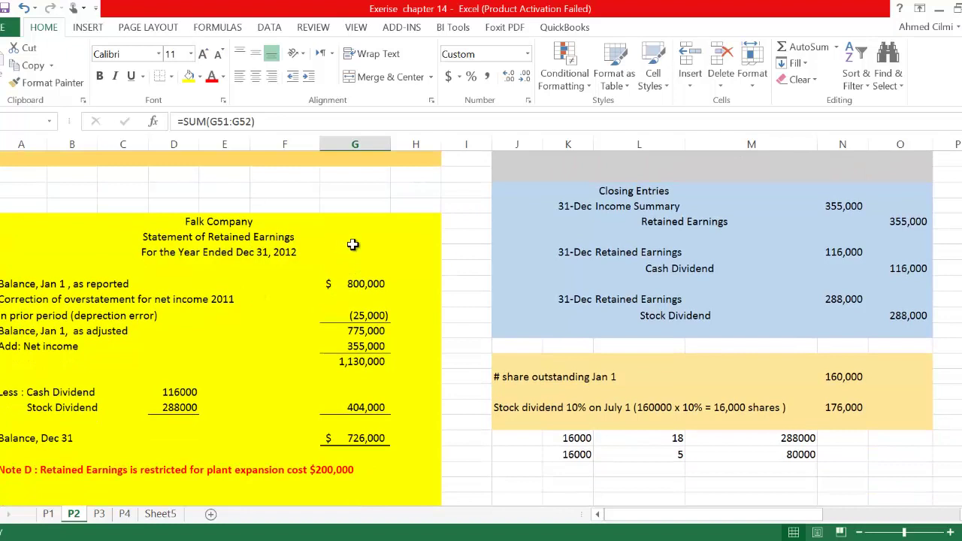
click(26, 284)
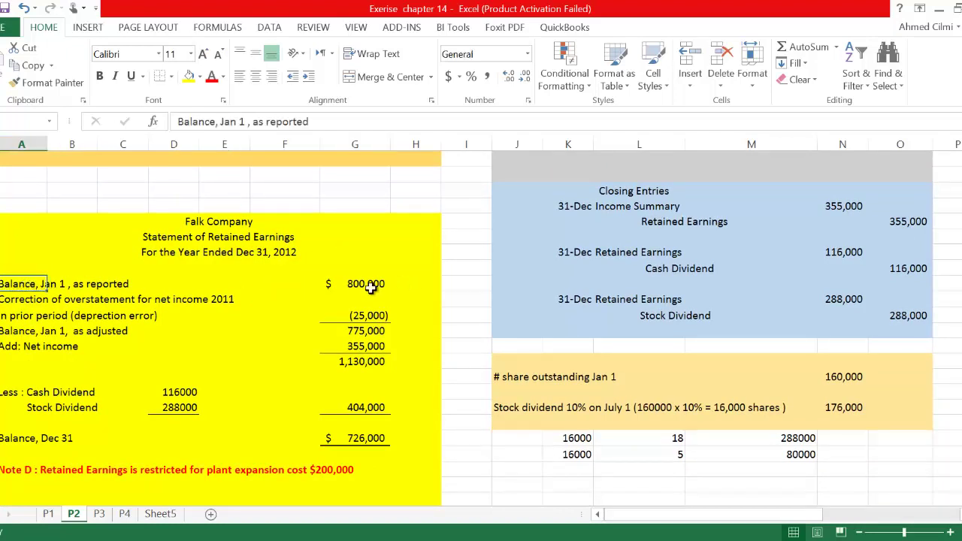
click(376, 284)
scroll(399, 271, up, 15)
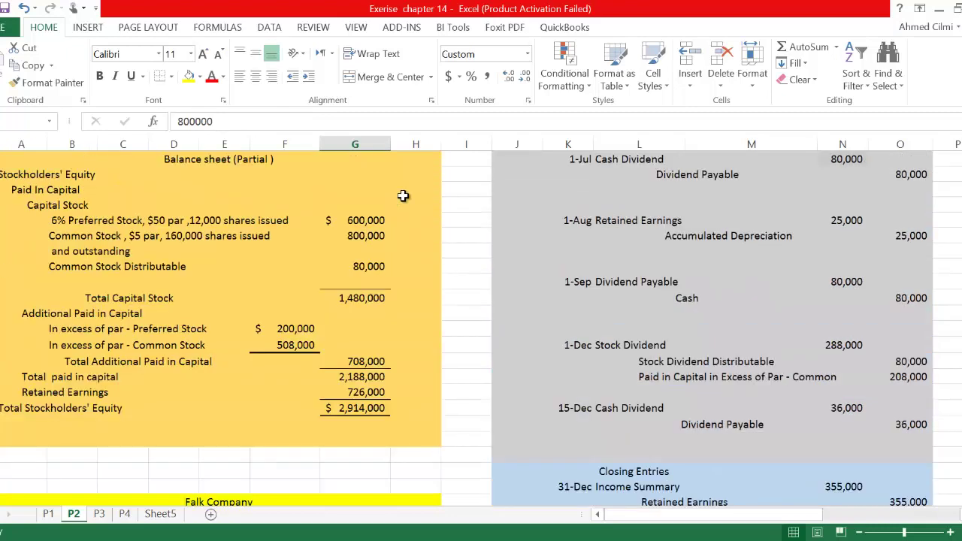
scroll(407, 199, down, 1)
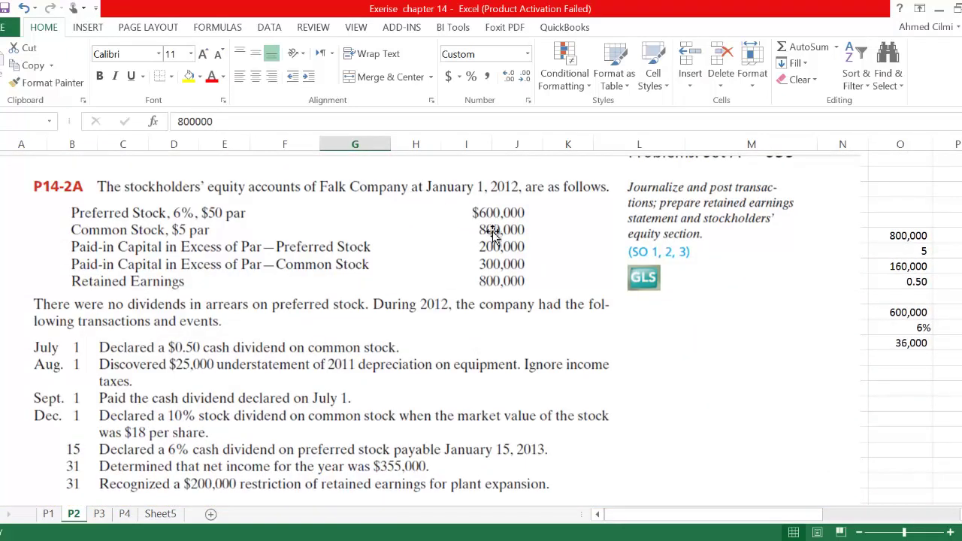
scroll(428, 325, down, 10)
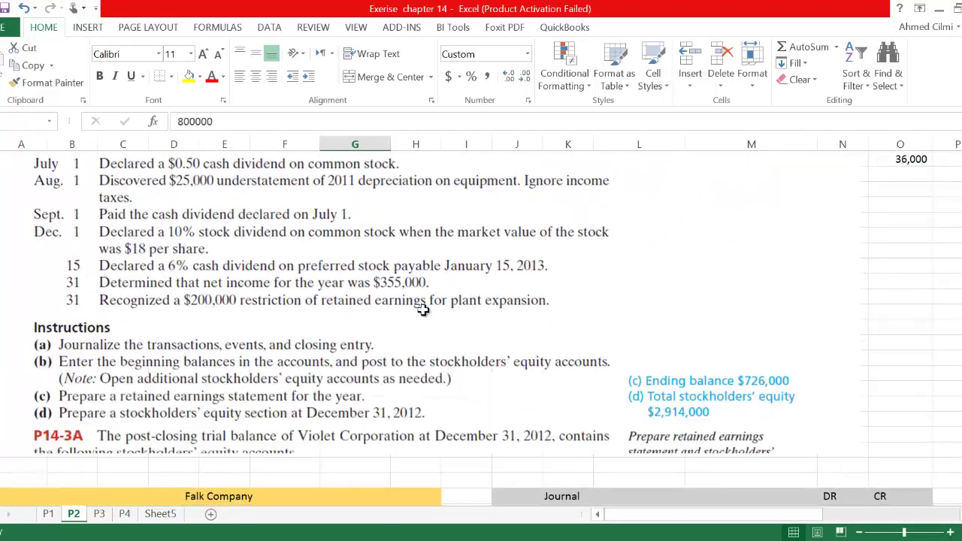
scroll(378, 343, down, 5)
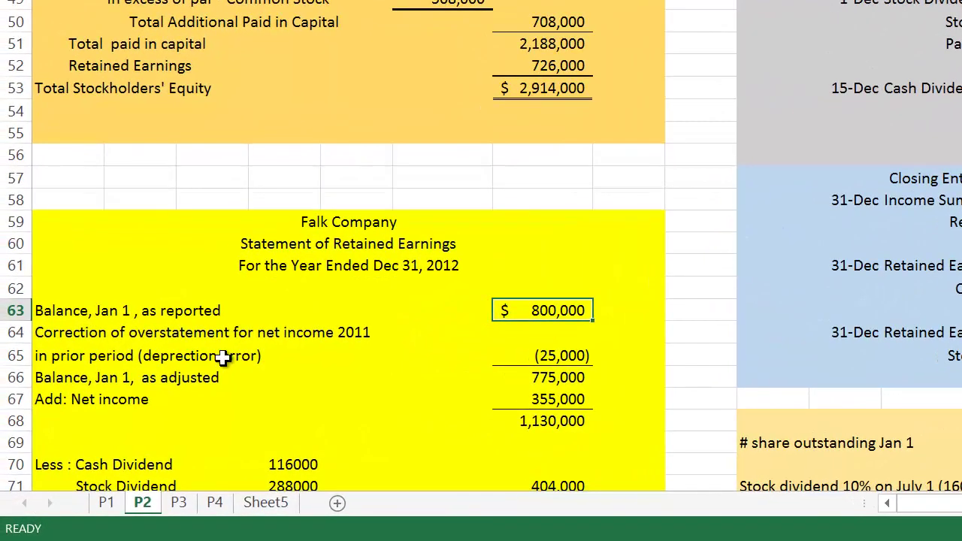
Review the prior-period depreciation correction against the Jan 1 as-reported balance and the adjusted Jan 1 balance.
click(224, 358)
click(579, 359)
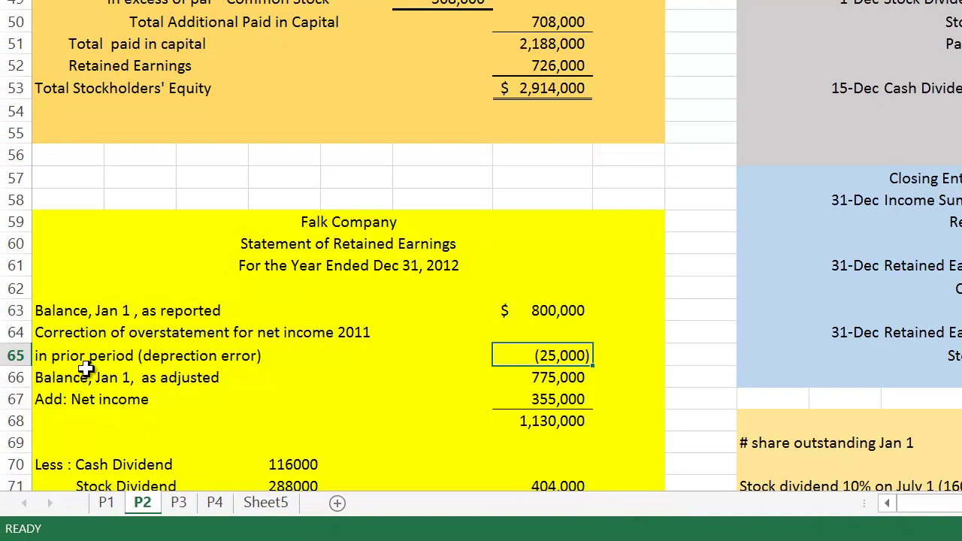
click(567, 378)
click(569, 311)
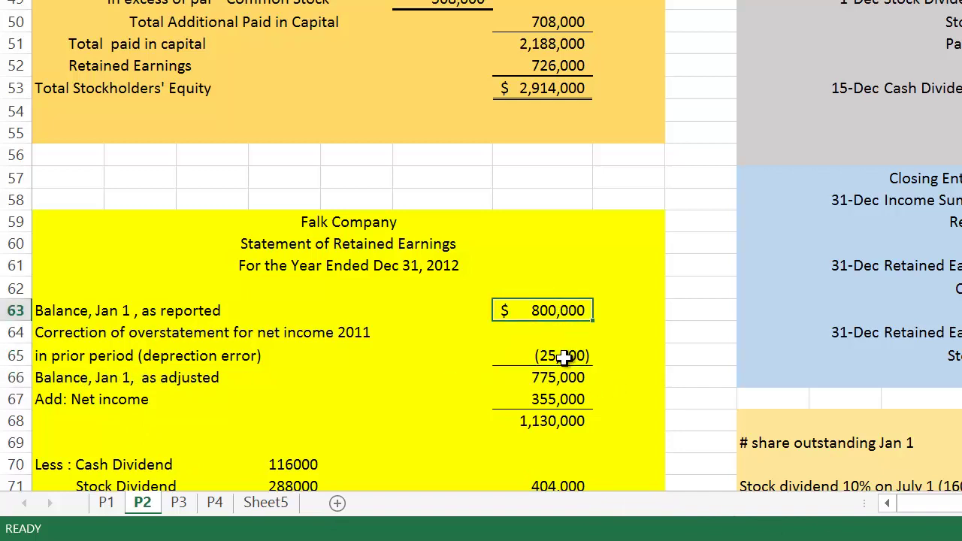
click(563, 355)
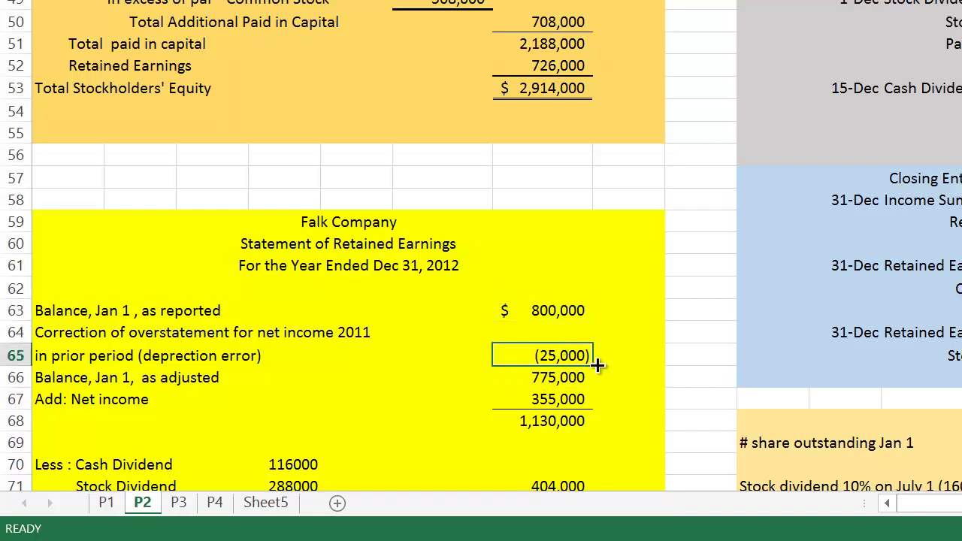
Follow the retained earnings statement from net income and its subtotal through the total dividends deduction to the Dec 31 balance.
click(565, 400)
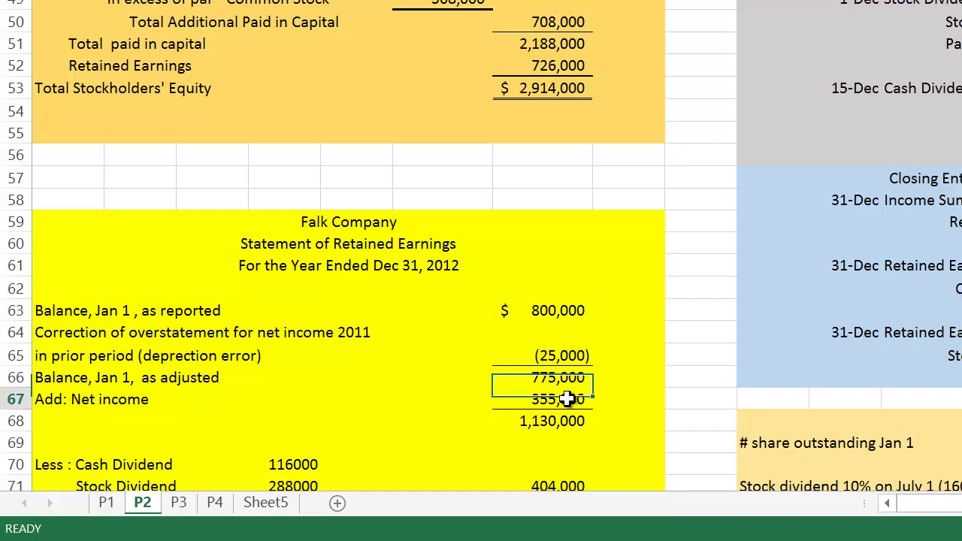
click(560, 421)
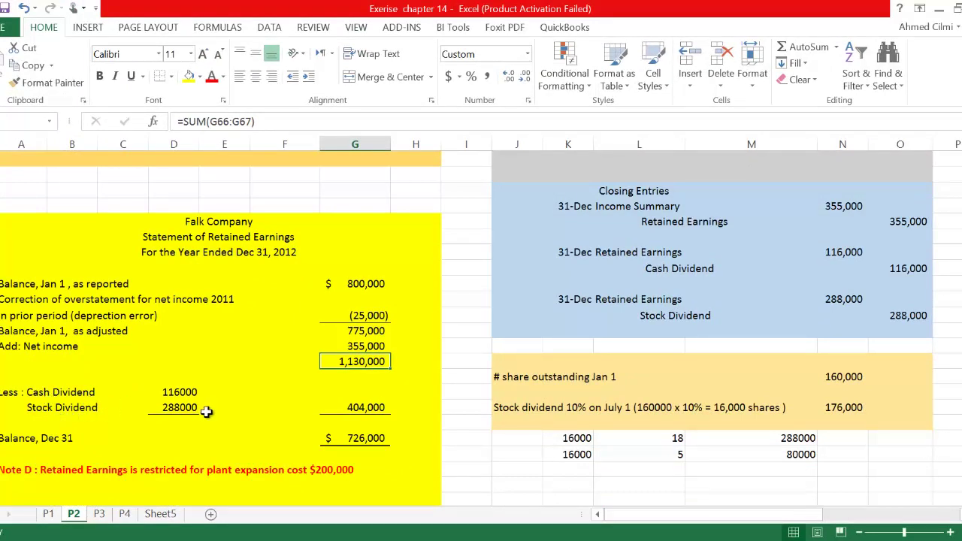
click(372, 407)
click(373, 438)
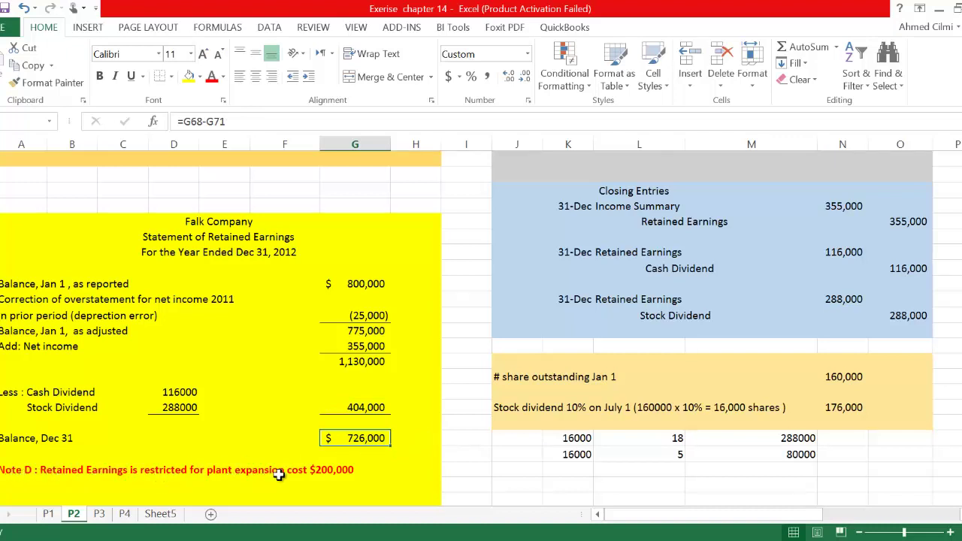
Check the December 31 plant expansion restriction in the P14-2A problem text against Note D under the retained earnings statement.
scroll(311, 421, up, 20)
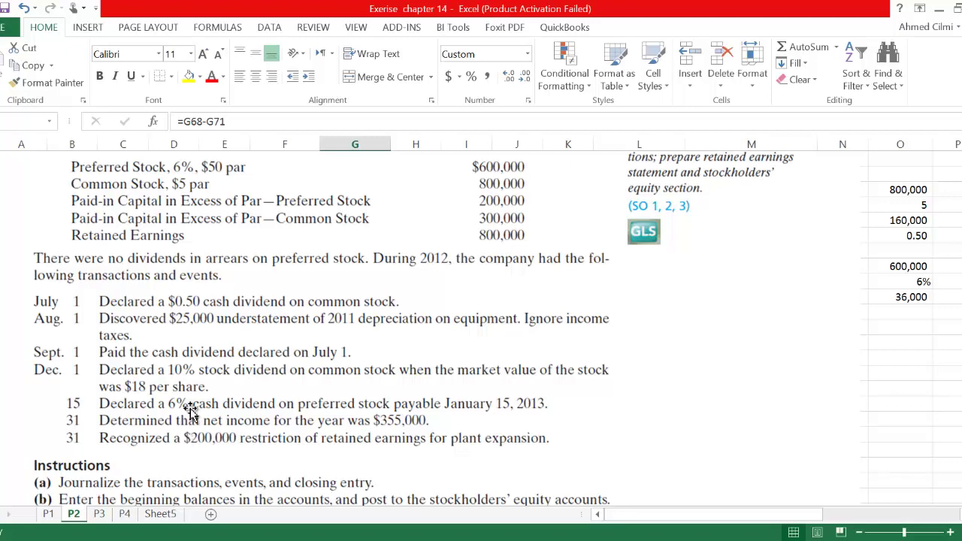
scroll(190, 409, down, 3)
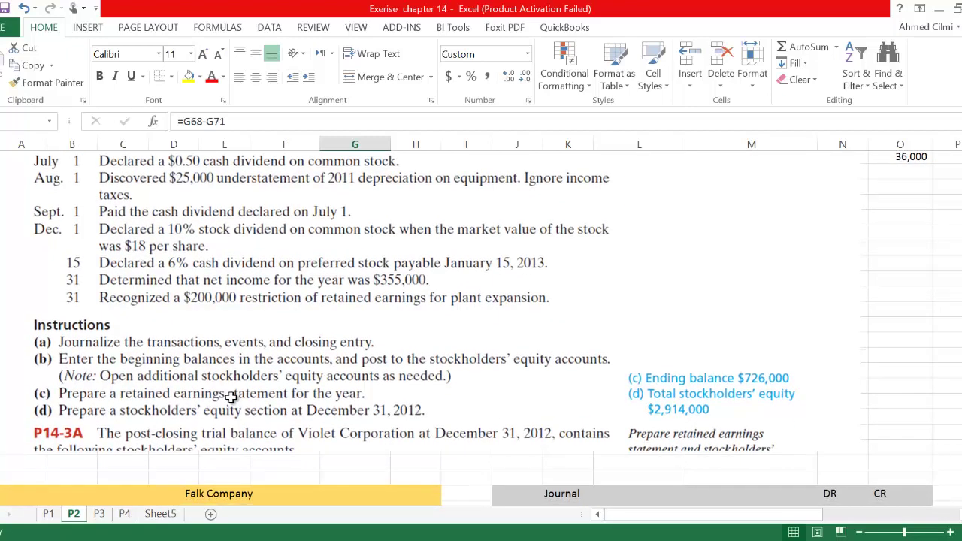
scroll(227, 402, down, 12)
scroll(227, 395, down, 2)
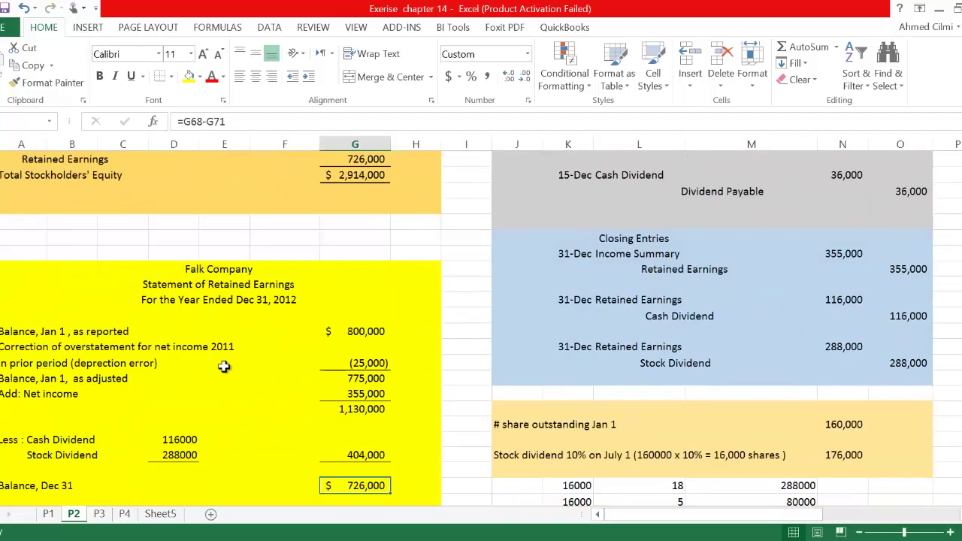
scroll(223, 308, down, 2)
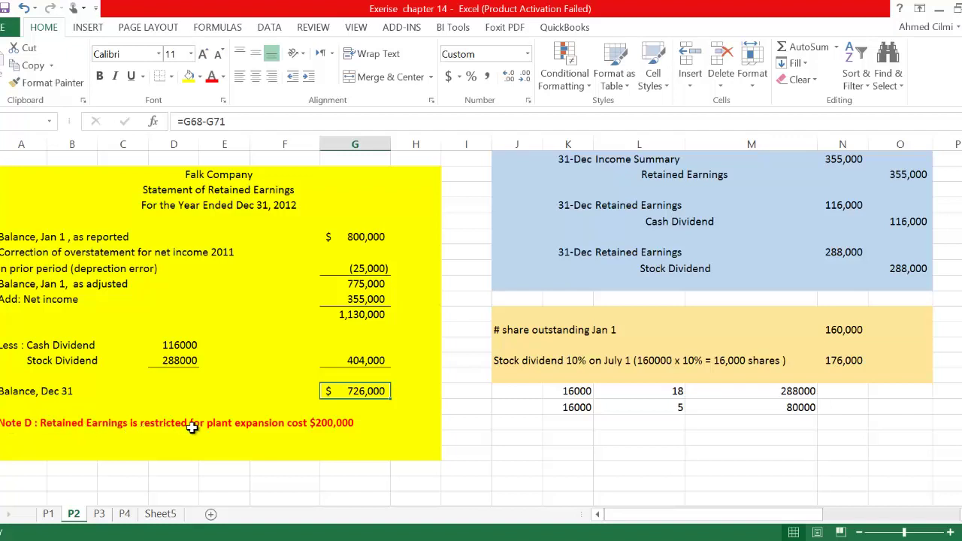
Examine Note D's restriction alongside the Dec 31 retained earnings balance, and return to the partial balance sheet.
click(362, 439)
click(376, 391)
click(144, 453)
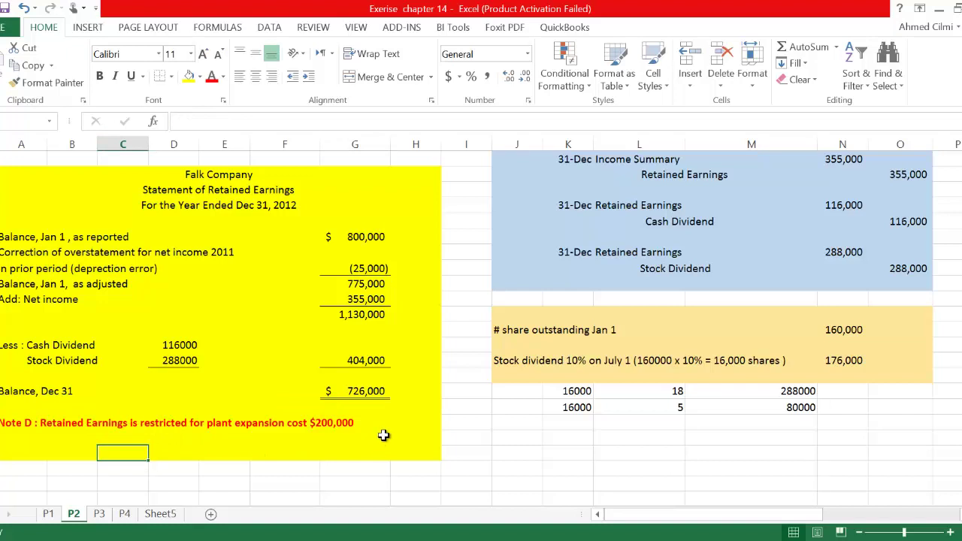
click(369, 391)
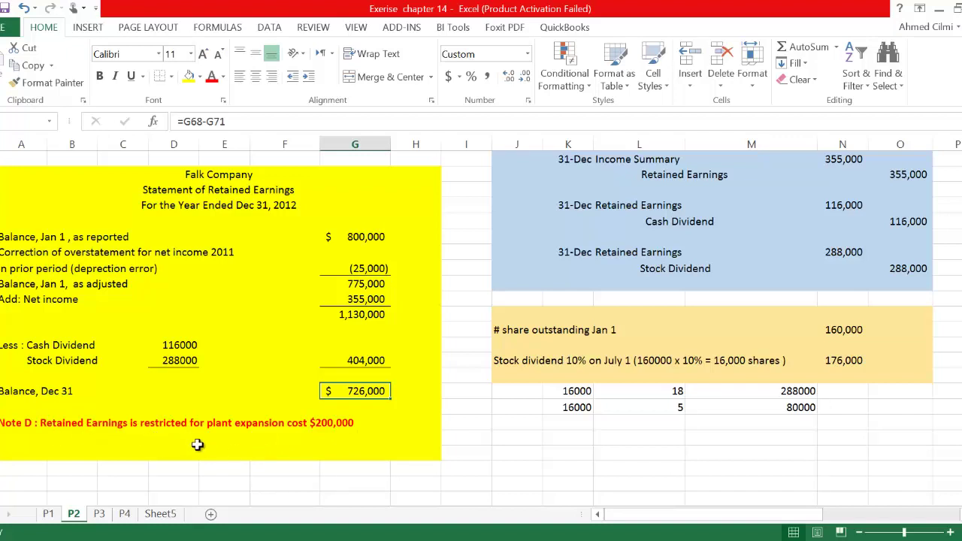
scroll(225, 434, up, 2)
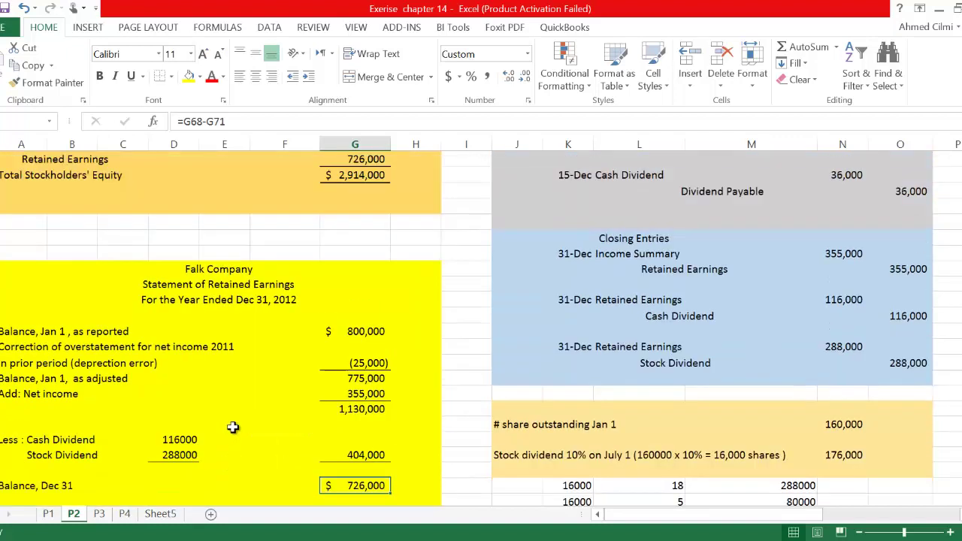
scroll(233, 427, up, 5)
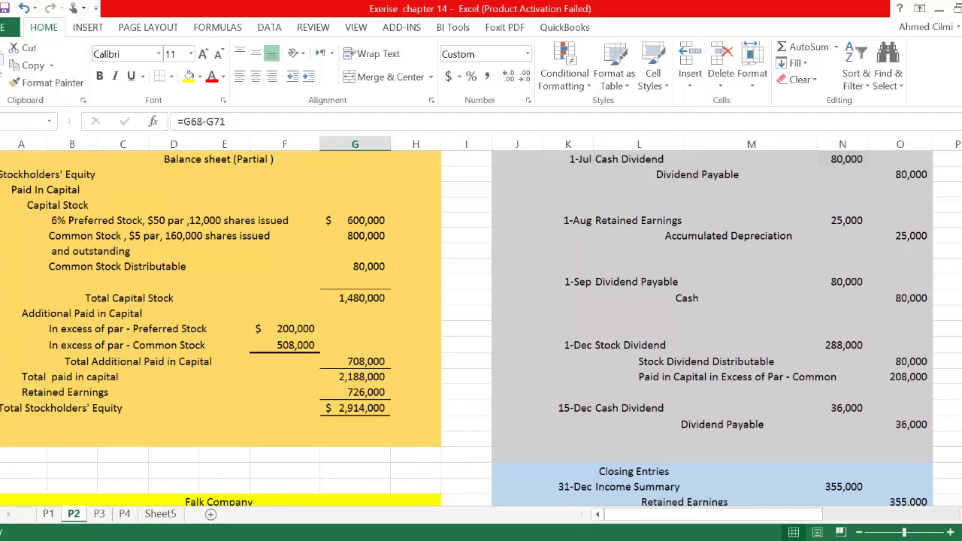